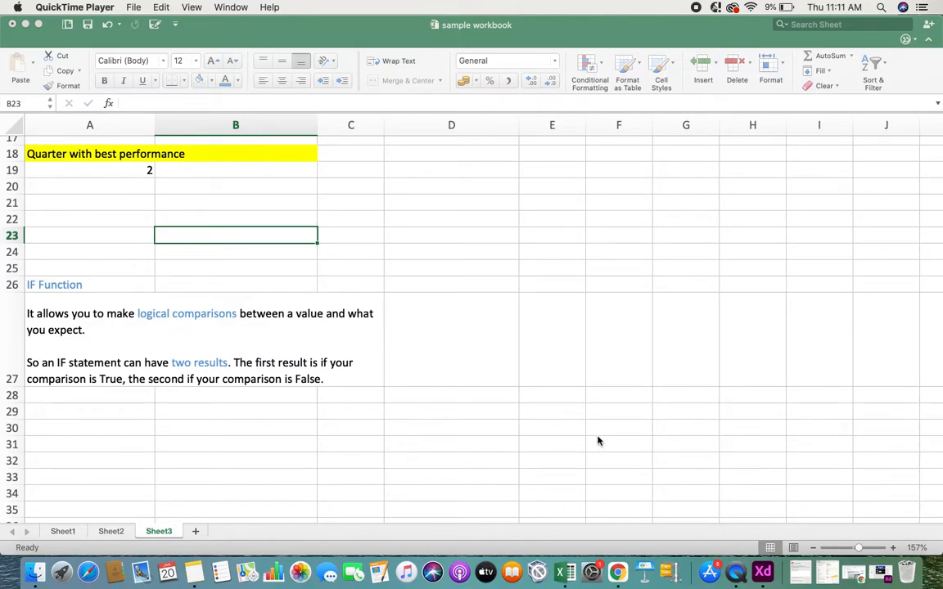
Clear the existing formulas from the Highest Leads column, cells D2 to D15.
scroll(598, 442, up, 5)
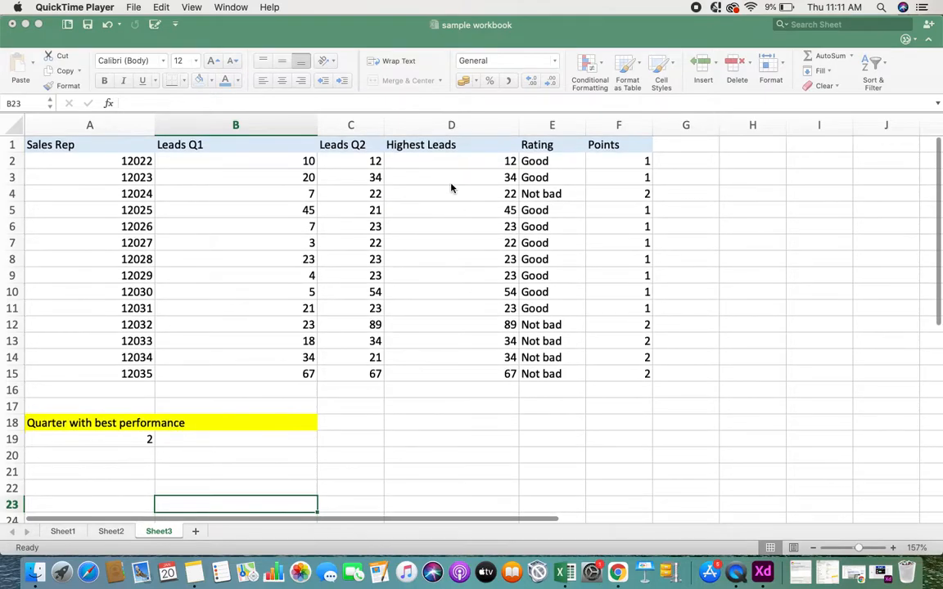
click(450, 164)
click(450, 164)
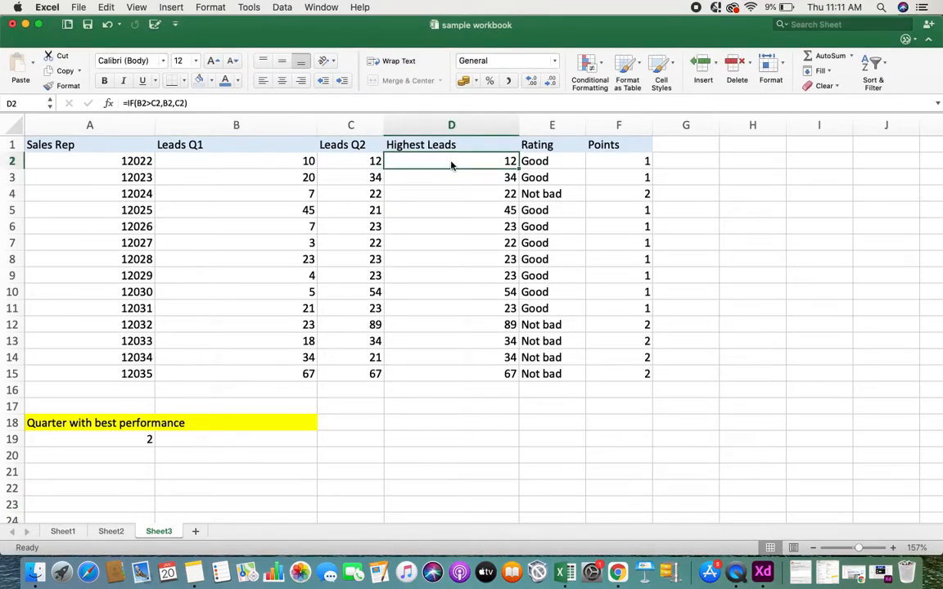
key(shift+Down)
key(shift+Down)
key(shift+Down)
key(shift+Down)
key(shift+Down)
key(shift+Down)
key(shift+Down)
key(shift+Down)
key(shift+Down)
key(shift+Down)
key(shift+Down)
key(shift+Down)
key(shift+Down)
key(shift+Down)
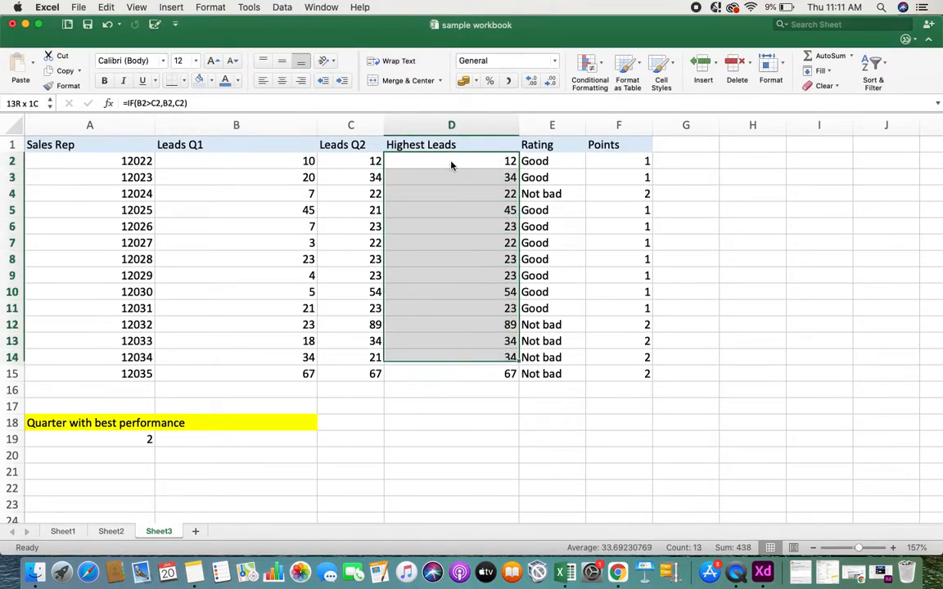
key(Delete)
Clear the existing formulas from the Points column, cells F2 to F15.
click(625, 162)
key(shift+Down)
key(shift+Down)
key(shift+Down)
key(shift+Down)
key(shift+Down)
key(shift+Down)
key(shift+Down)
key(shift+Down)
key(shift+Down)
key(shift+Down)
key(shift+Down)
key(shift+Down)
key(shift+Down)
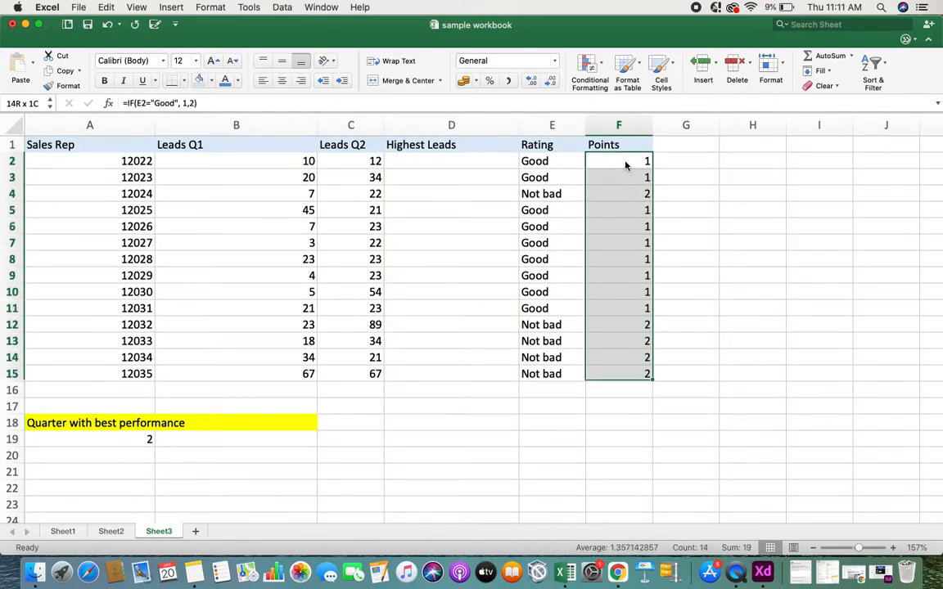
key(Delete)
click(744, 241)
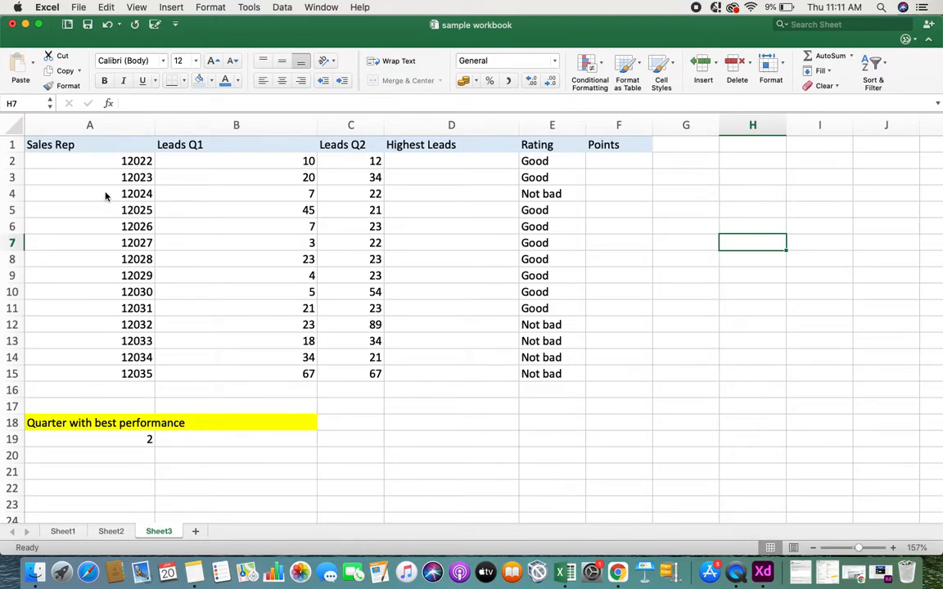
Go through the table's column headers from Sales Rep to Rating and return to Highest Leads.
click(93, 140)
key(Right)
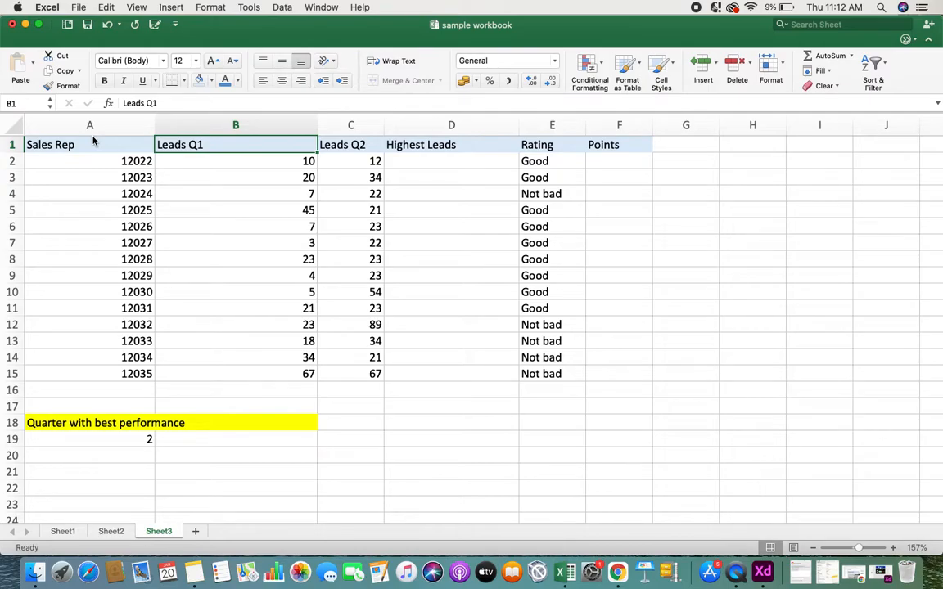
key(Right)
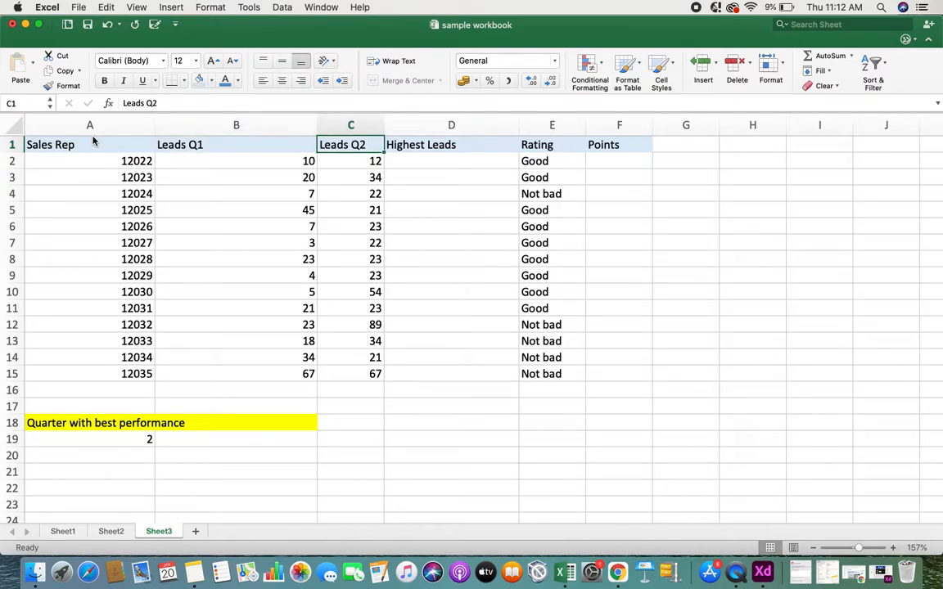
key(Right)
key(Right)
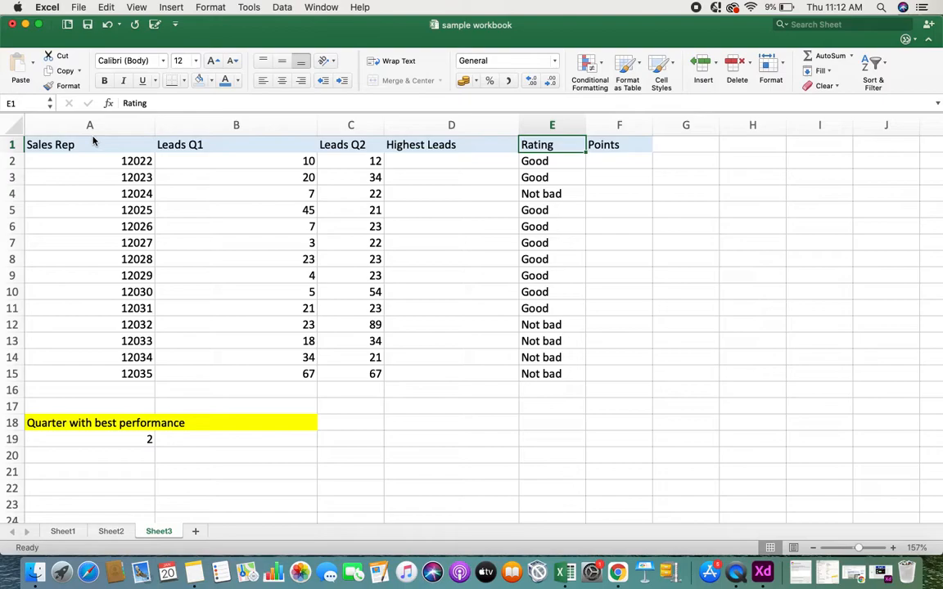
key(Left)
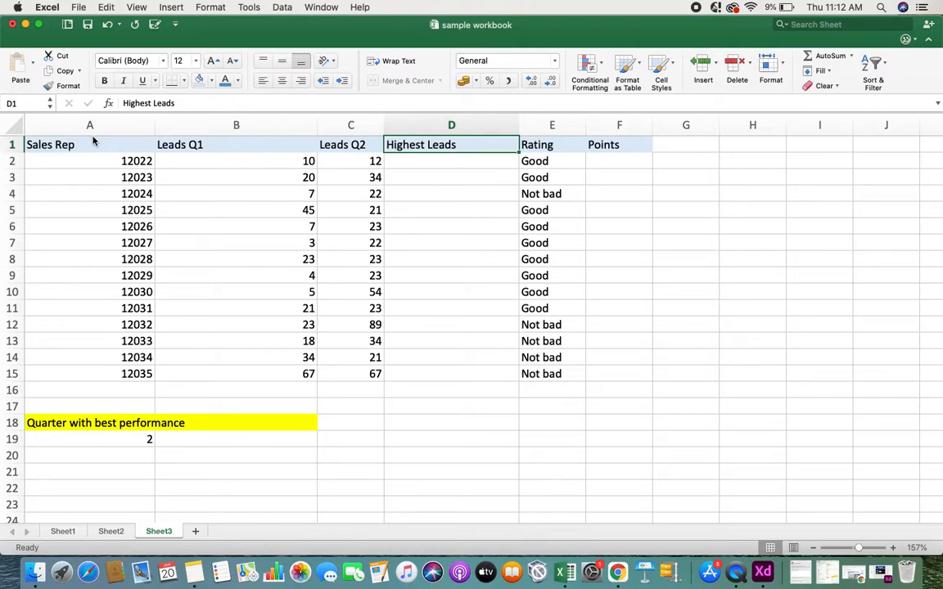
Enter the formula =IF(B2>C2,B2,C2) in cell D2 to return the higher of the two quarters' leads.
key(Return)
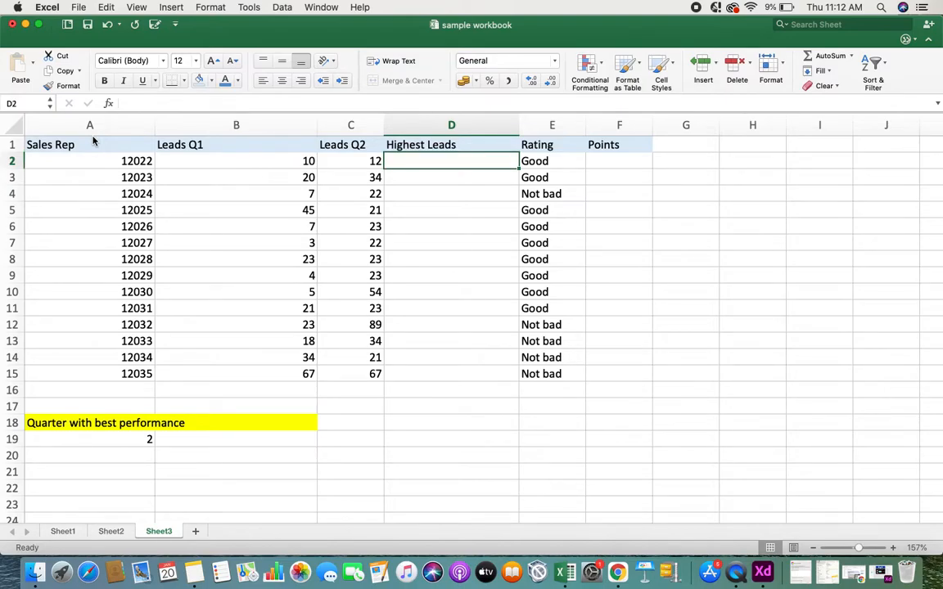
text(=)
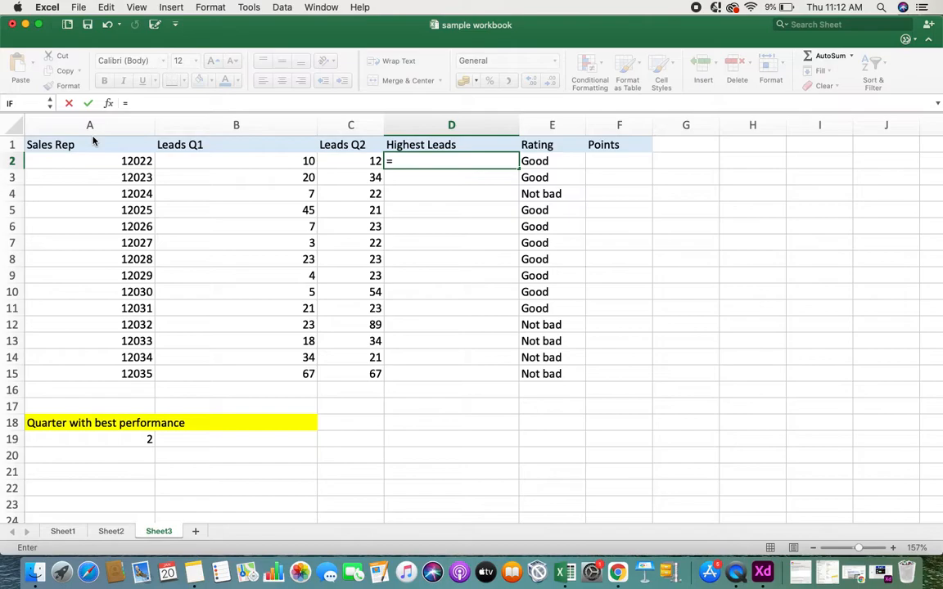
text(IF)
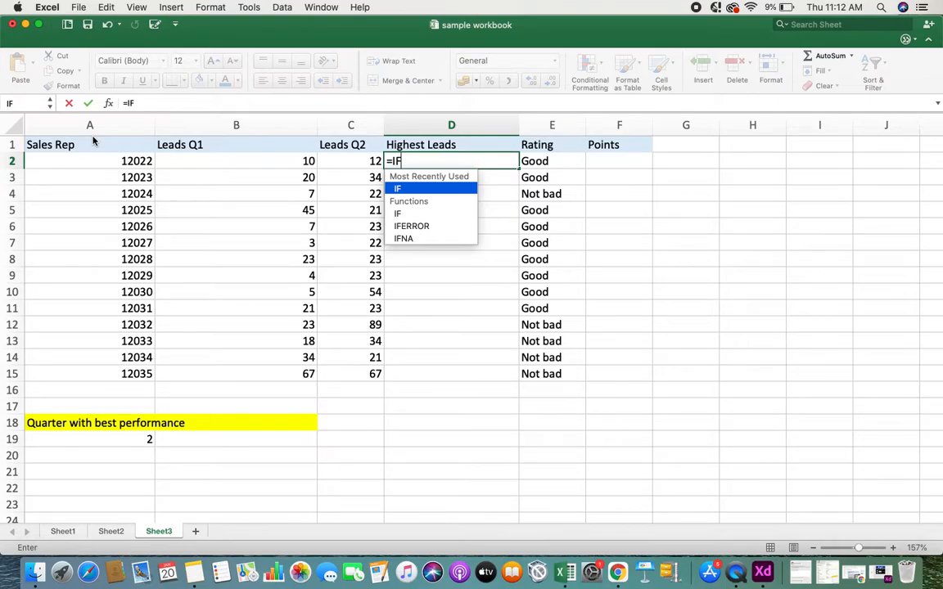
text(()
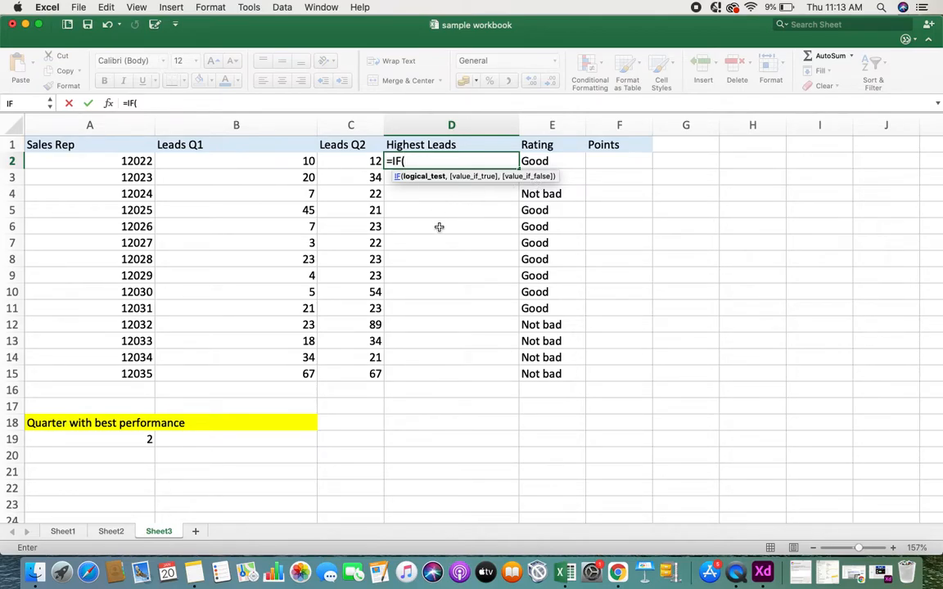
text(B2>C2)
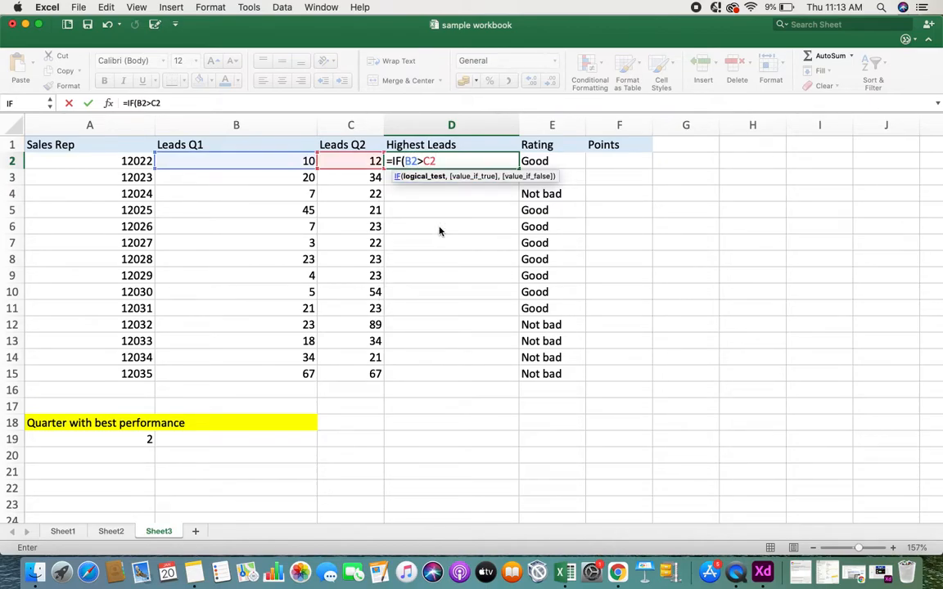
text(,)
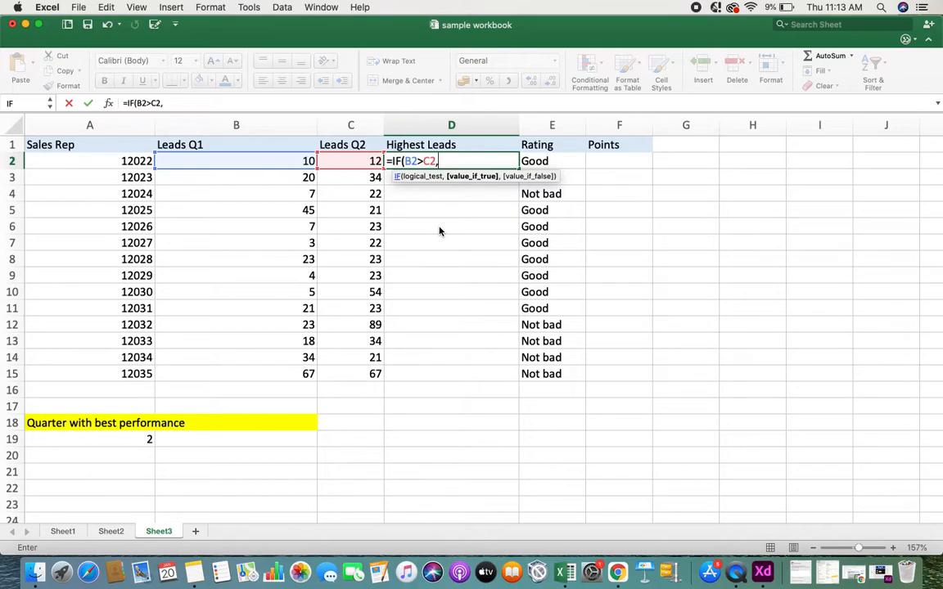
text(B2,)
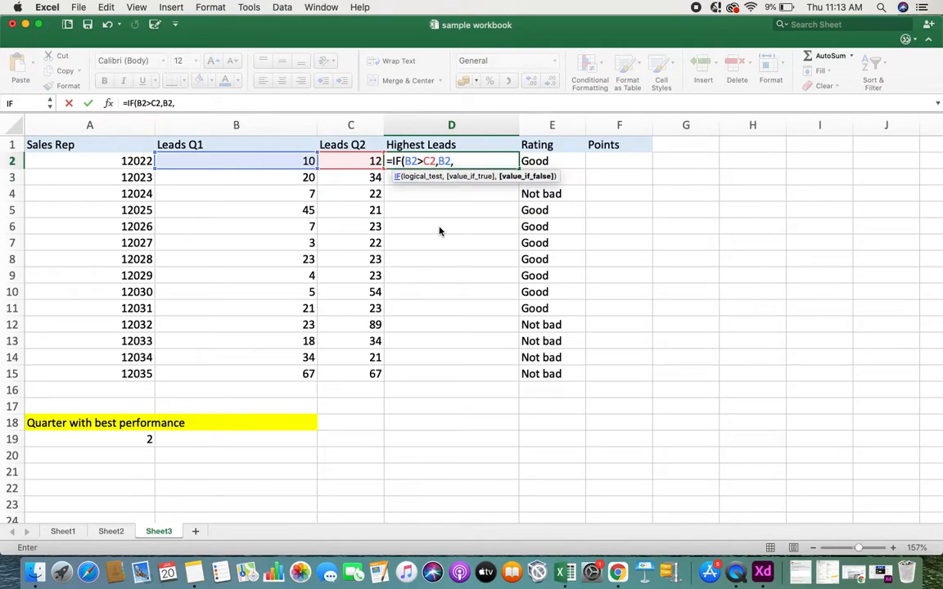
text(C2)
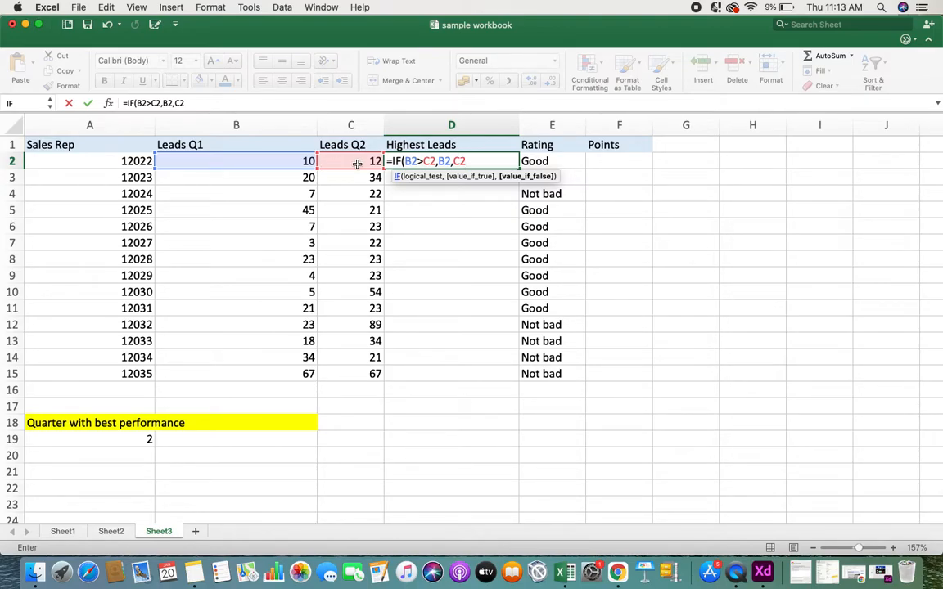
text())
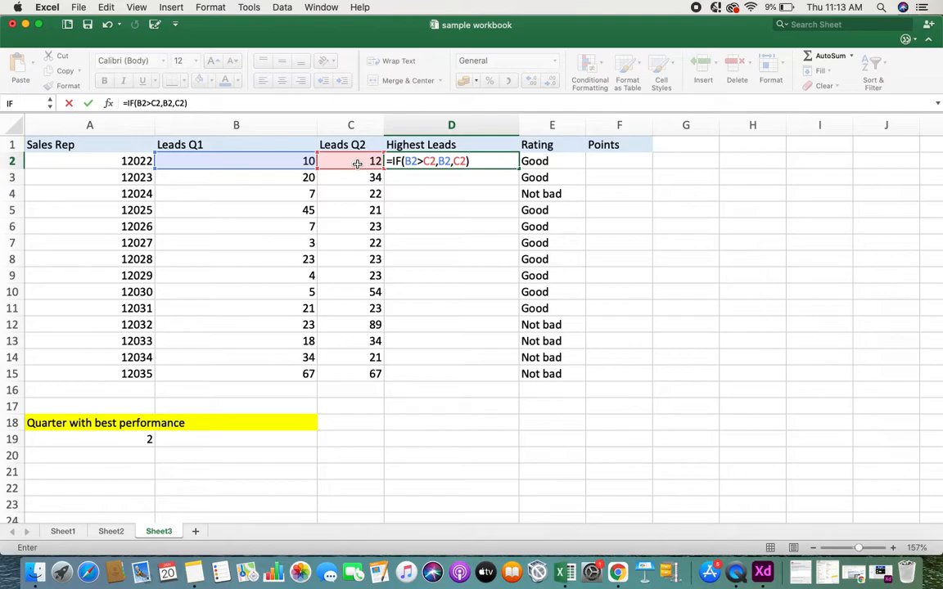
key(Return)
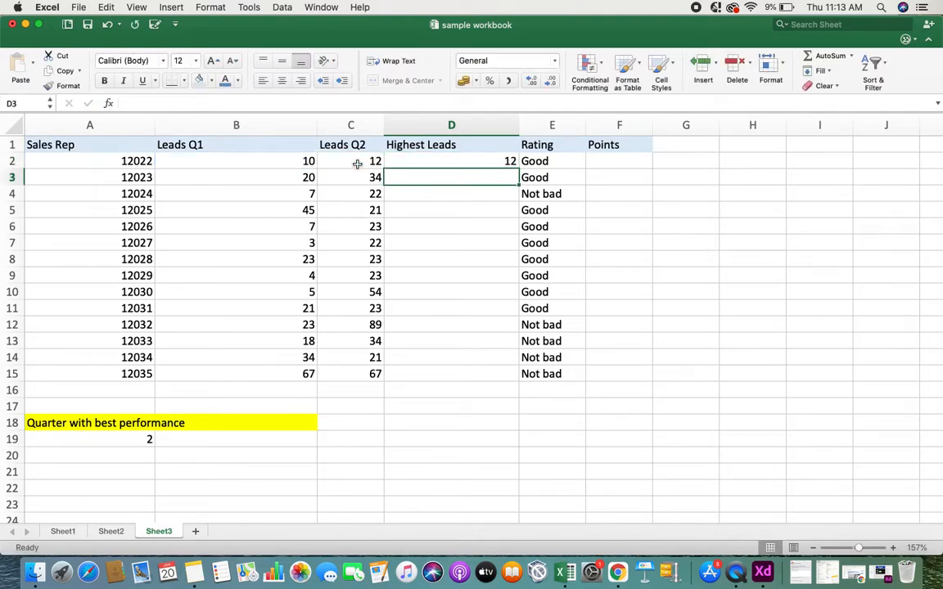
Check the formula result in D2 against the Q1 and Q2 leads in row 2.
click(453, 162)
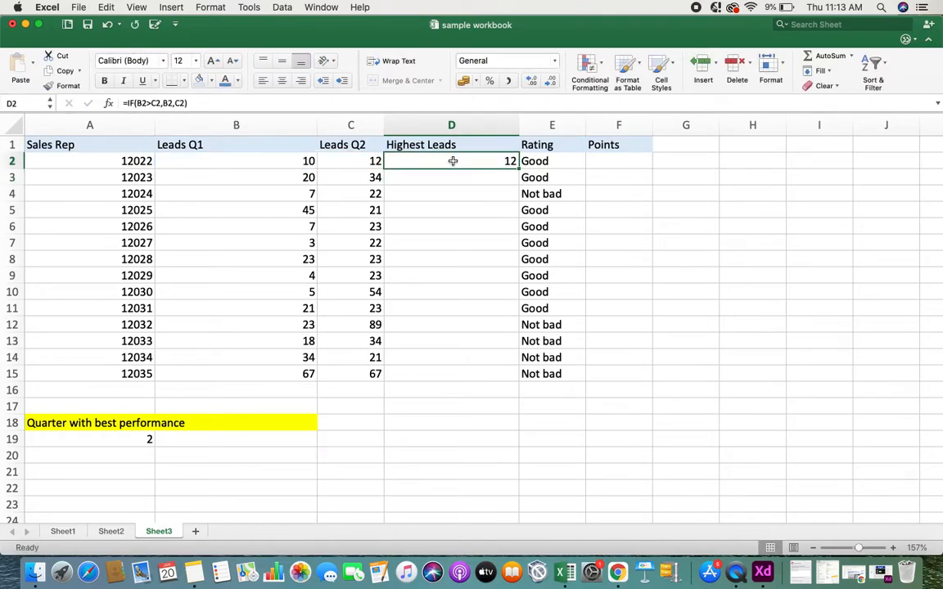
click(286, 159)
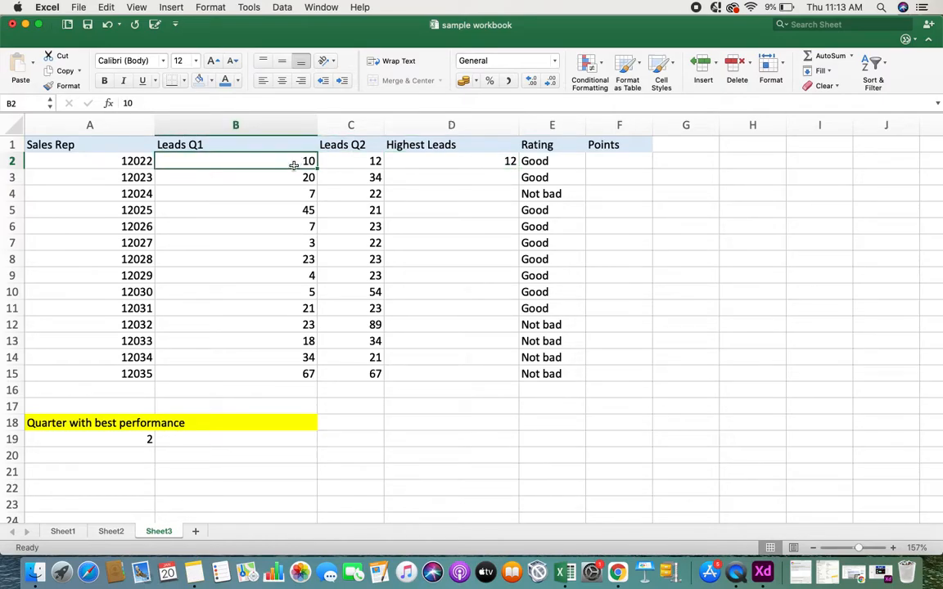
click(321, 155)
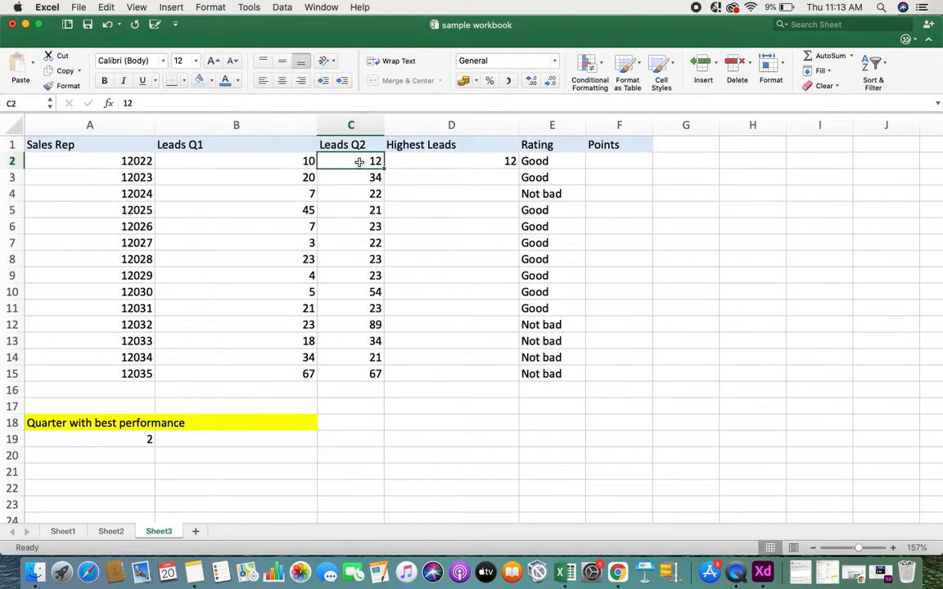
click(304, 159)
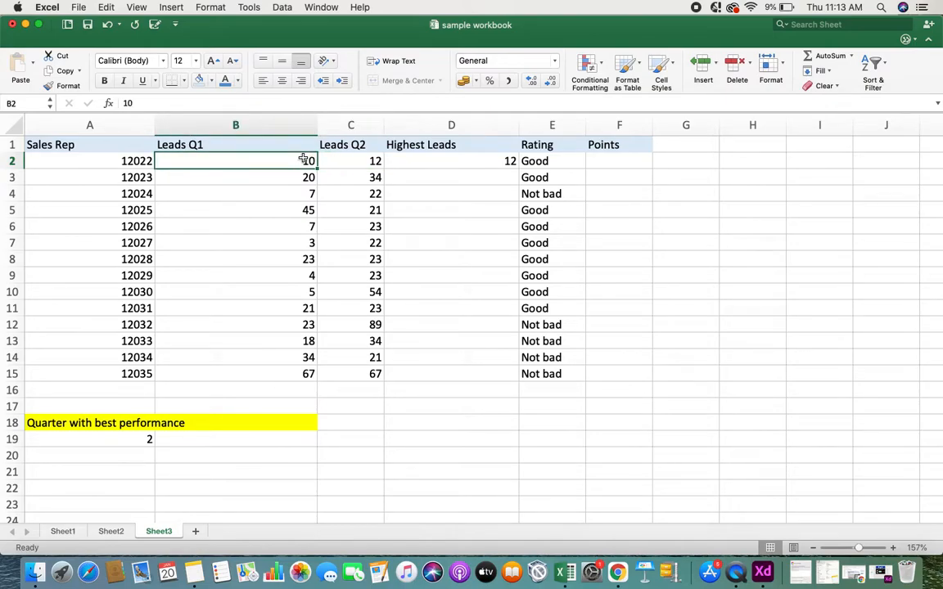
click(331, 156)
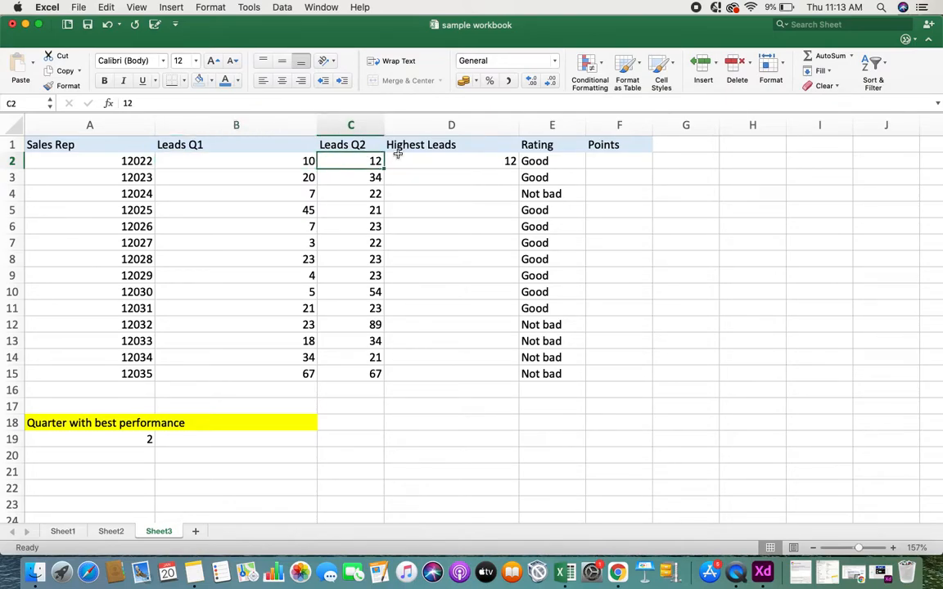
Copy the IF formula from D2 down the Highest Leads column through D15.
click(491, 158)
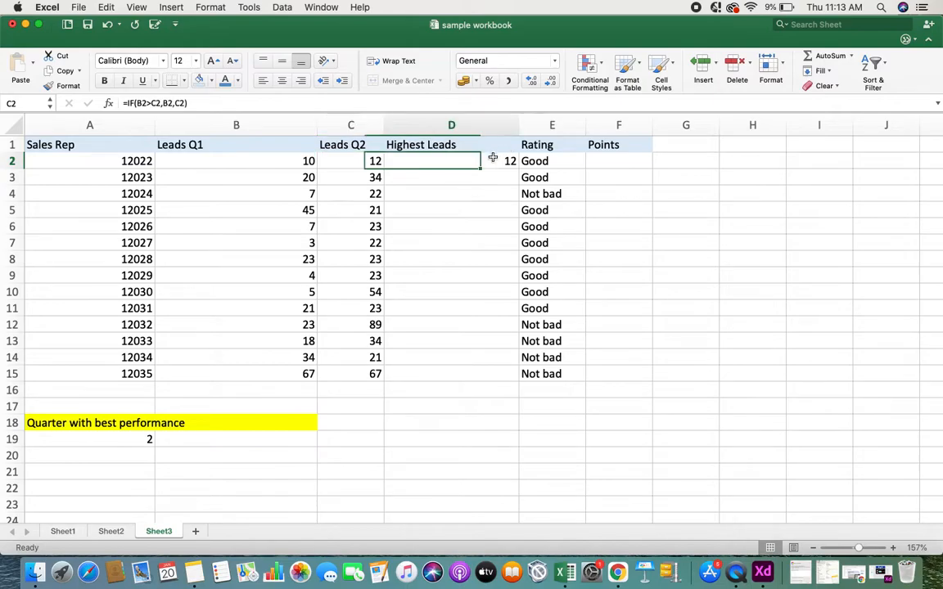
key(super+c)
key(shift+Down)
key(shift+Down)
key(shift+Down)
key(shift+Down)
key(shift+Down)
key(shift+Down)
key(shift+Down)
key(shift+Down)
key(shift+Down)
key(shift+Down)
key(shift+Down)
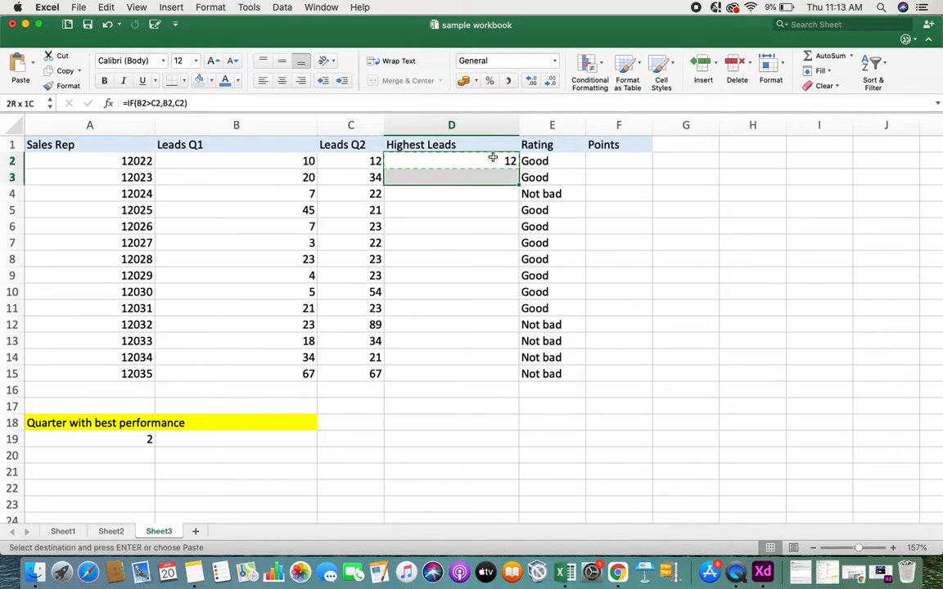
key(shift+Down)
key(shift+Down)
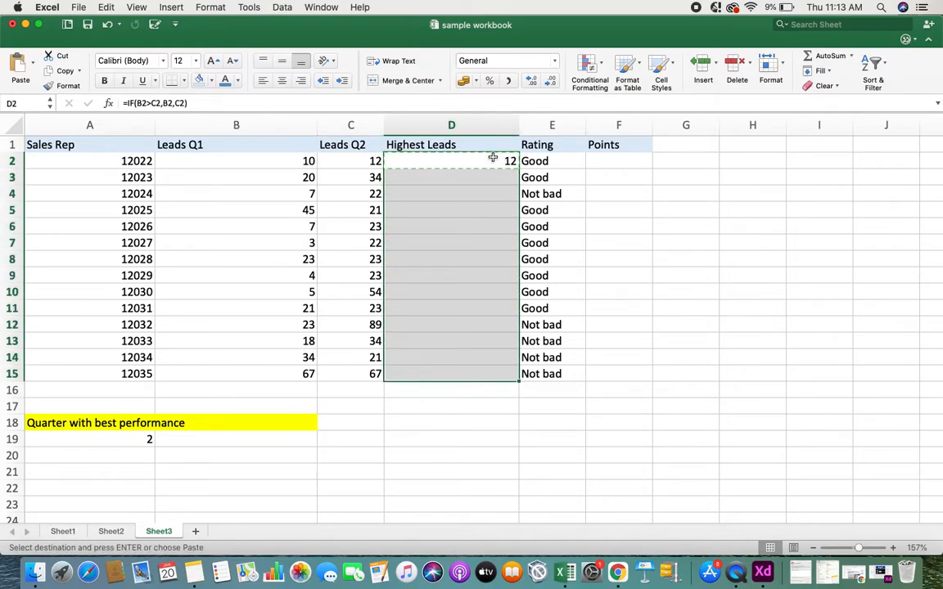
key(super+v)
key(Escape)
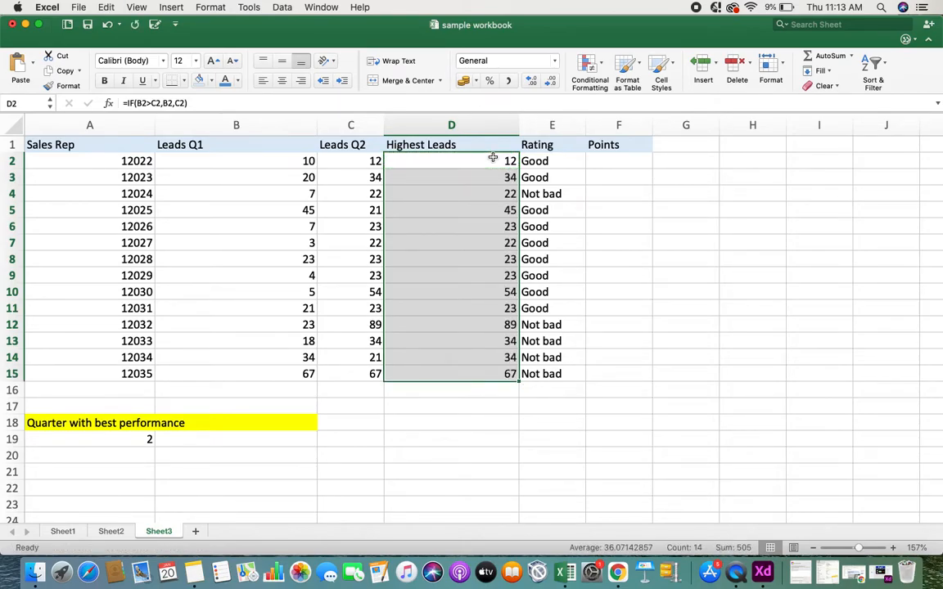
click(672, 220)
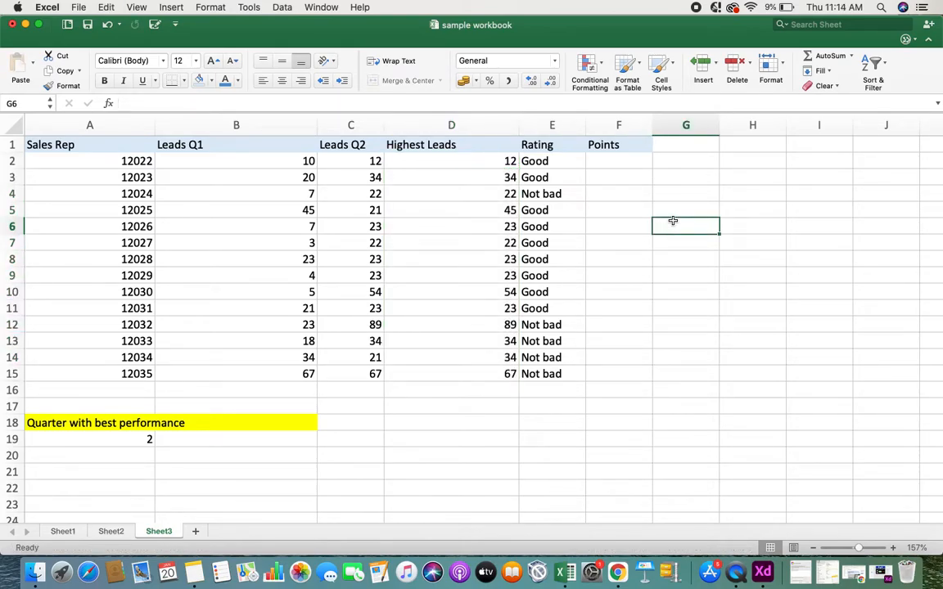
Compare the Highest Leads results in rows 2 to 4 with the Q1 and Q2 leads beside them.
click(489, 160)
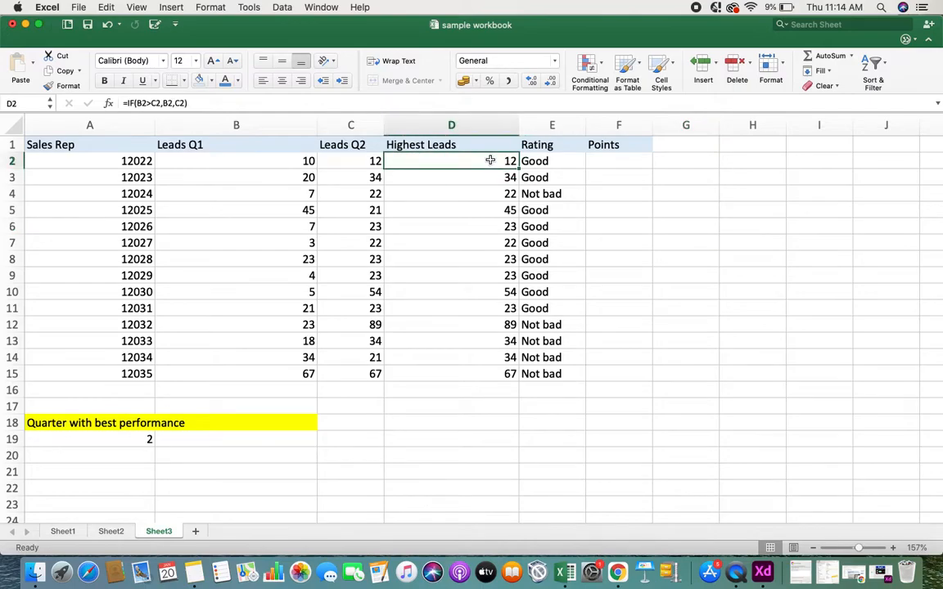
key(Left)
key(Left)
key(Right)
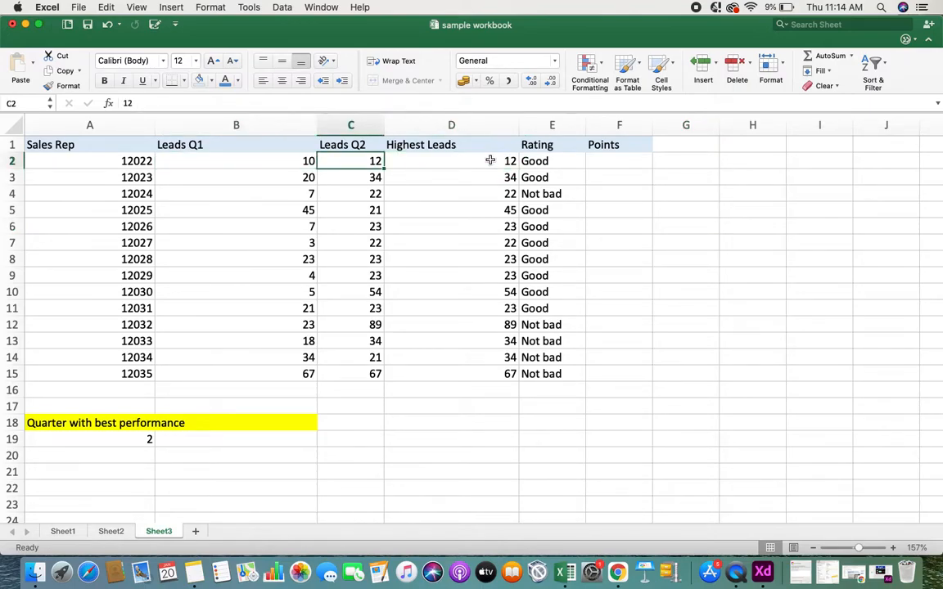
key(Right)
key(Down)
key(Left)
key(Left)
key(Right)
key(Right)
key(Down)
key(Left)
key(Left)
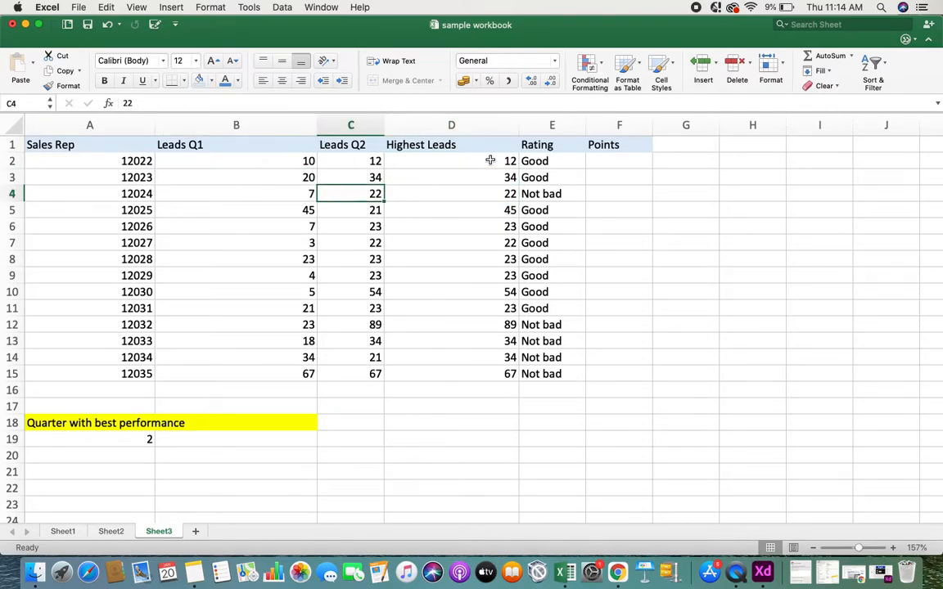
key(Right)
key(Right)
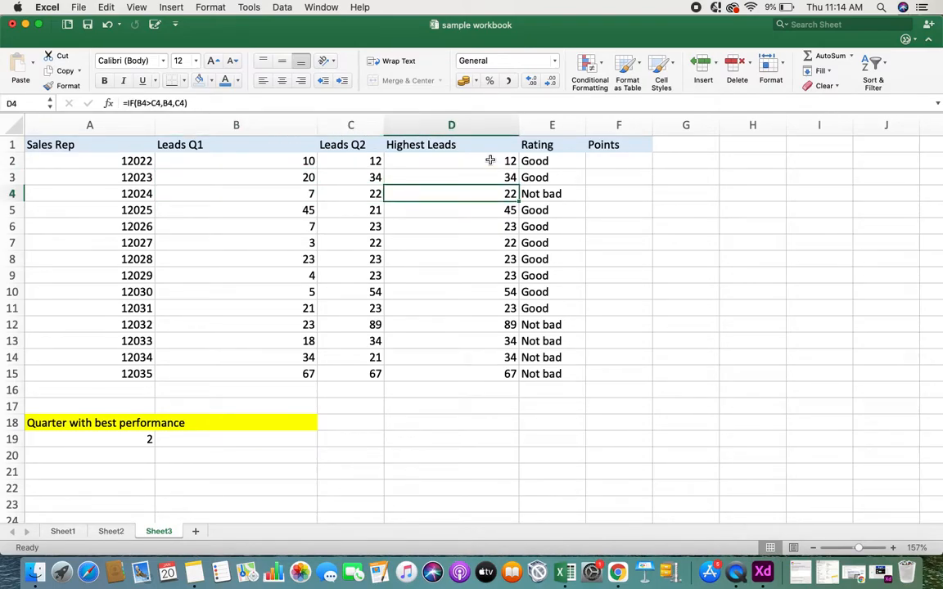
scroll(502, 248, down, 2)
scroll(501, 248, up, 2)
scroll(502, 248, down, 2)
scroll(502, 249, up, 2)
Examine the Rating entries beside the empty Points column, ending on cell F2.
click(644, 341)
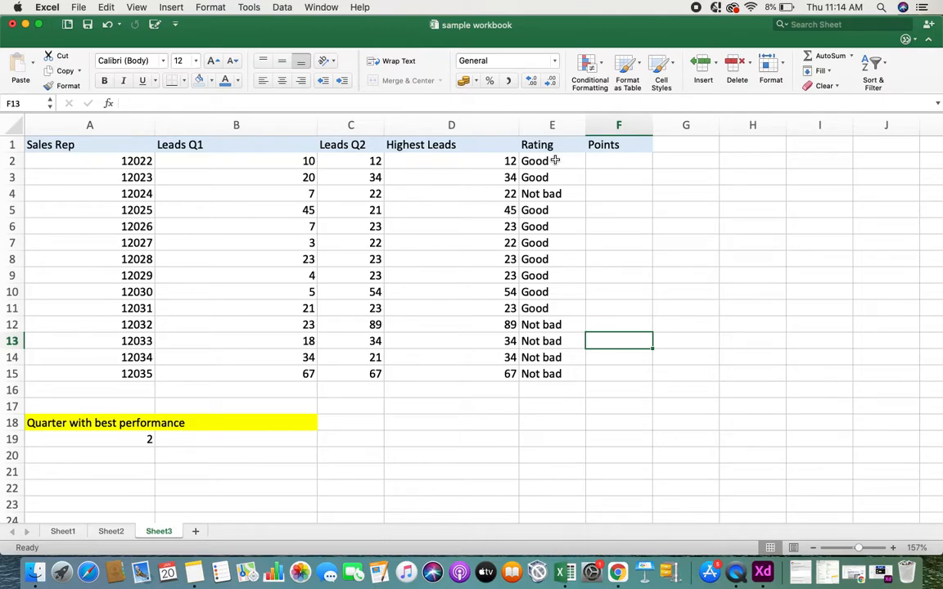
key(Left)
key(Up)
key(Right)
key(Right)
key(Left)
key(Up)
key(Up)
key(Up)
key(Up)
key(Up)
key(Up)
key(Up)
key(Up)
key(Up)
key(Up)
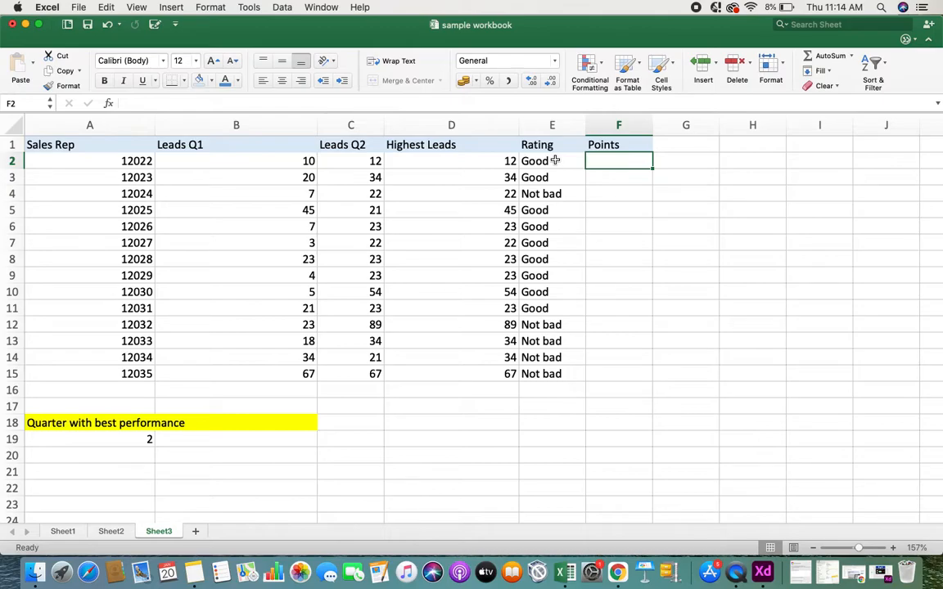
Enter the formula =IF(E2="Good",2,1) in F2 to award points for the row's rating.
text(=IF)
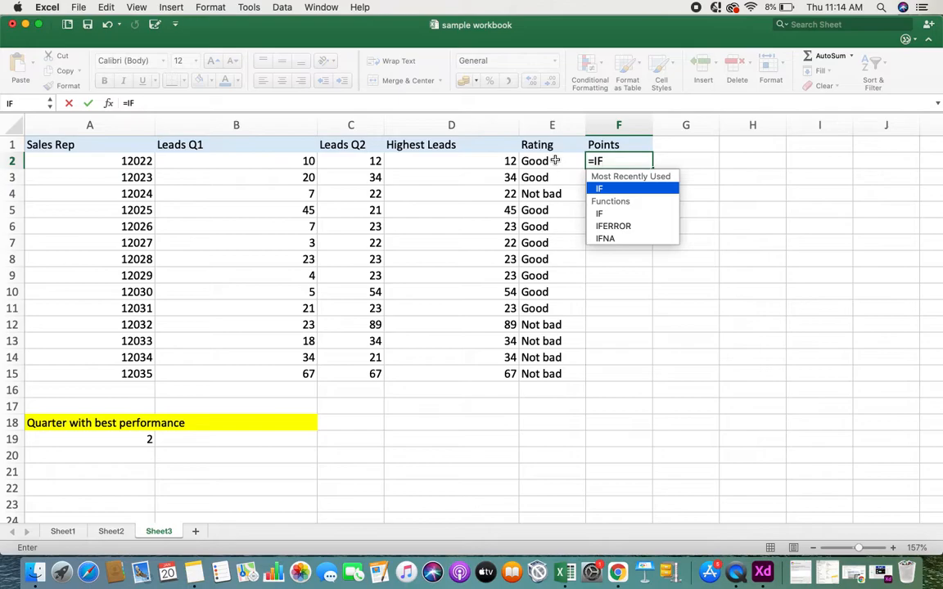
text(()
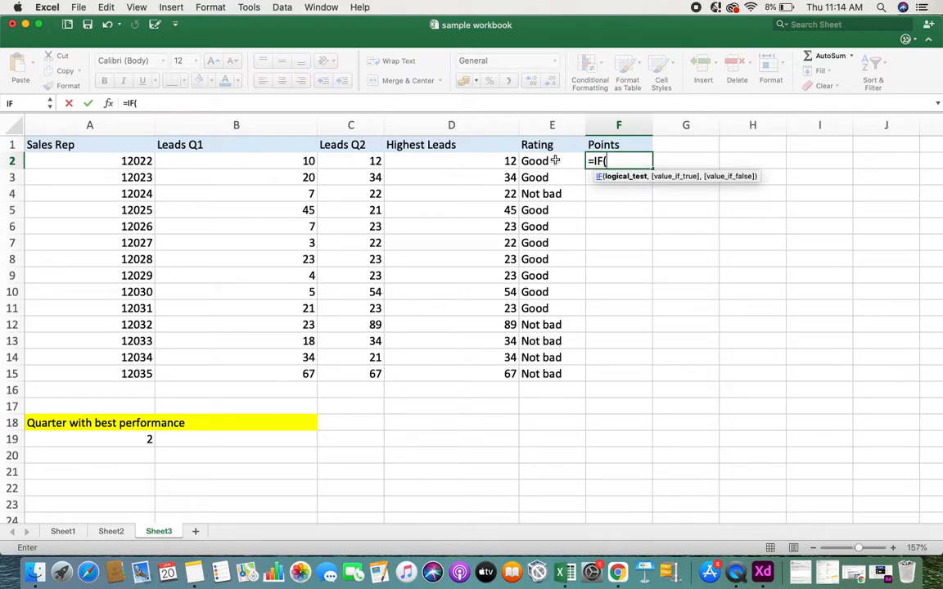
text(E2=)
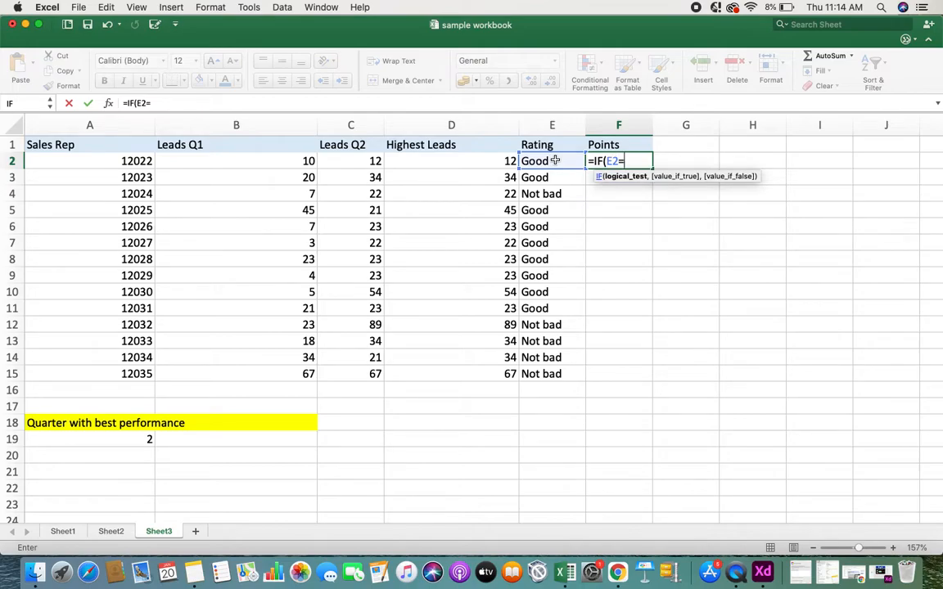
text("Good",)
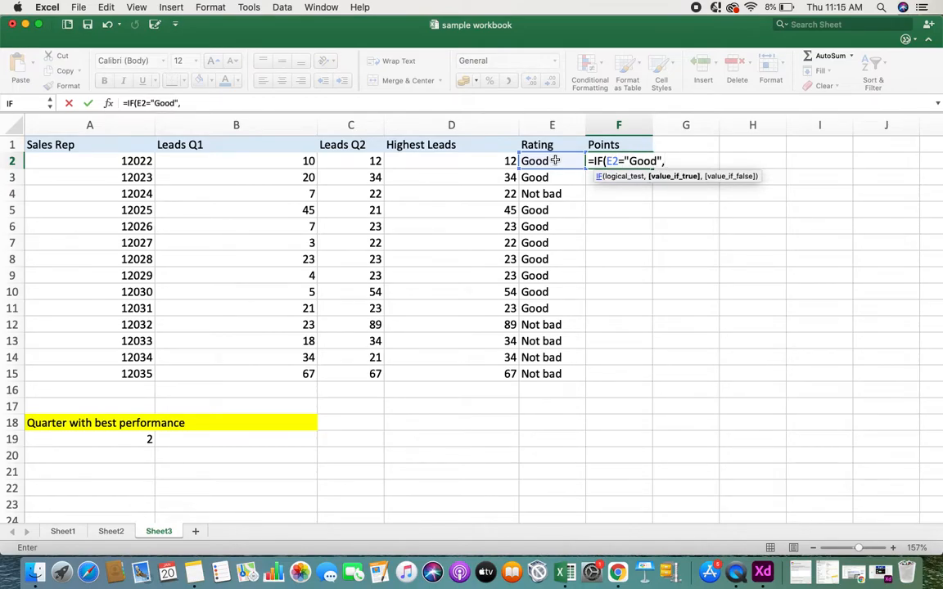
text(2,1)
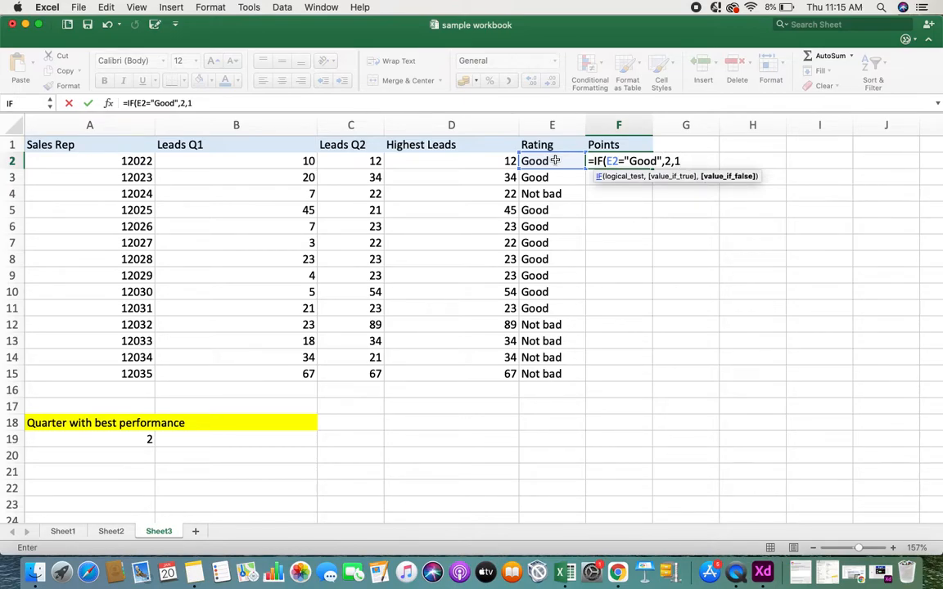
text())
key(Return)
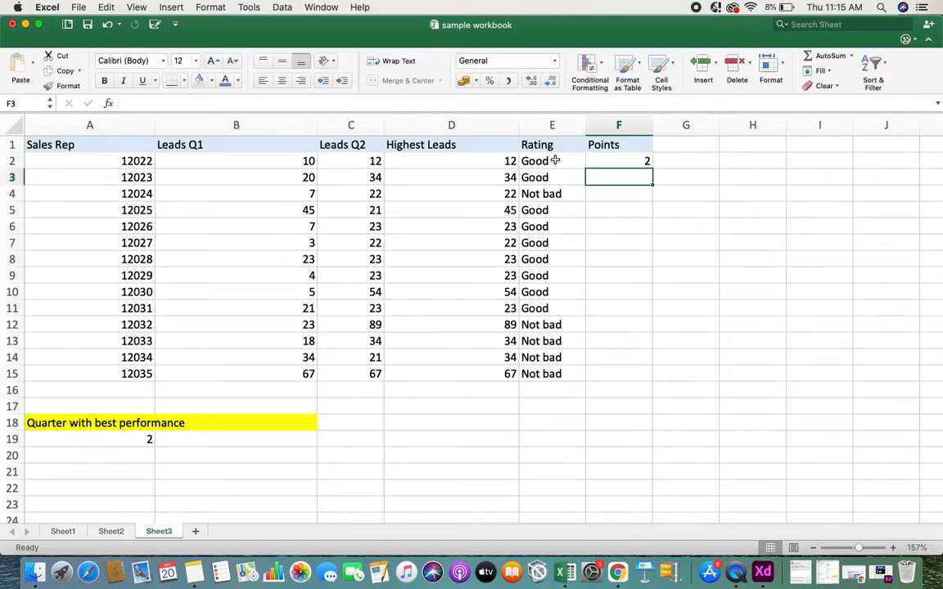
click(555, 161)
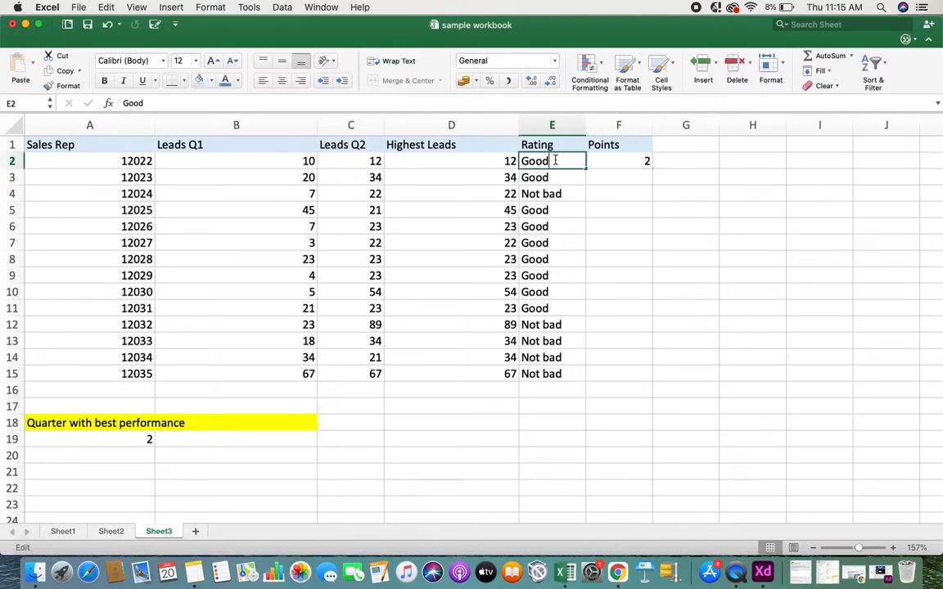
click(600, 178)
Copy the IF formula from F2 down the Points column through F15.
click(624, 161)
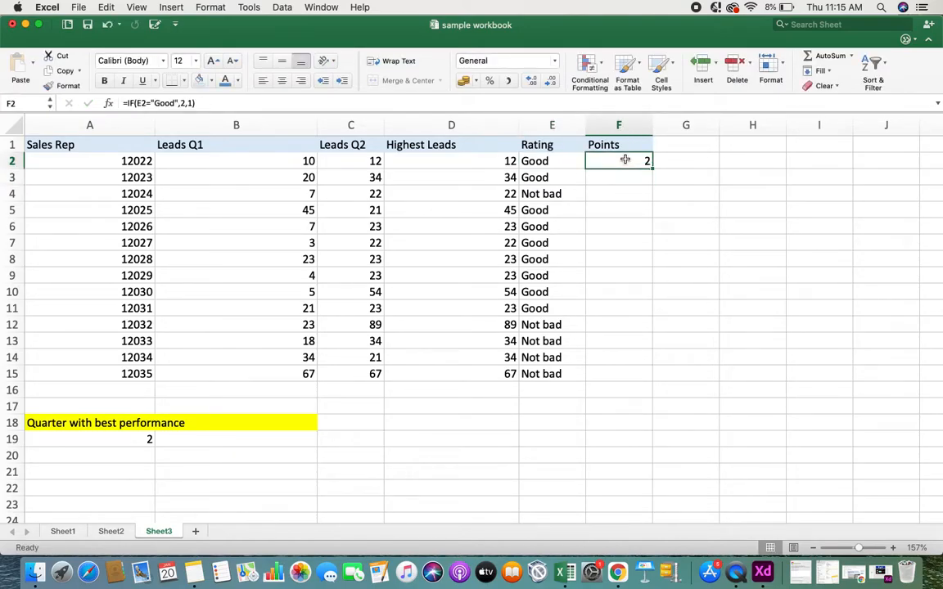
key(super+c)
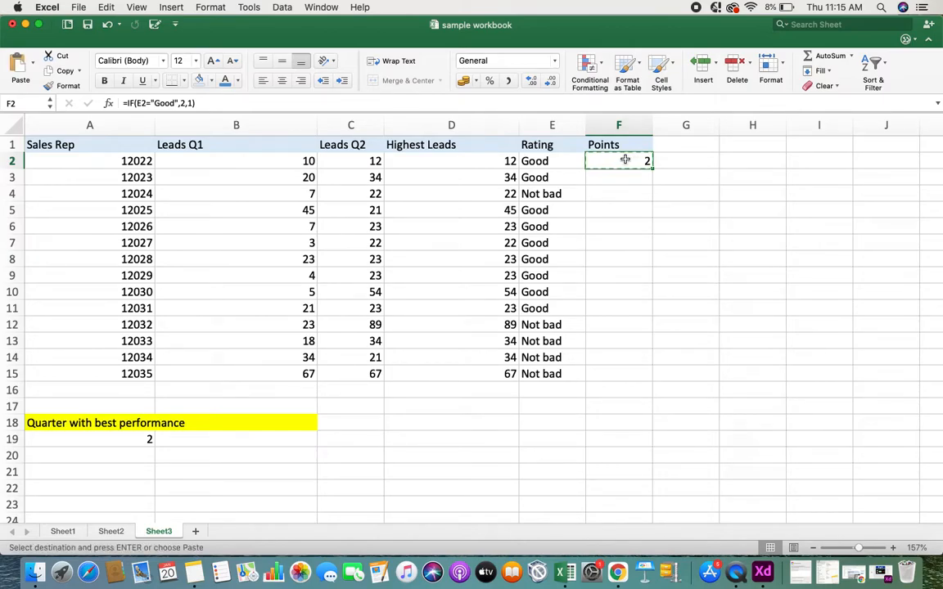
key(shift+Down)
key(shift+Down)
key(shift+Down)
key(shift+Down)
key(shift+Down)
key(shift+Down)
key(shift+Down)
key(shift+Down)
key(shift+Down)
key(shift+Down)
key(shift+Down)
key(shift+Down)
key(shift+Down)
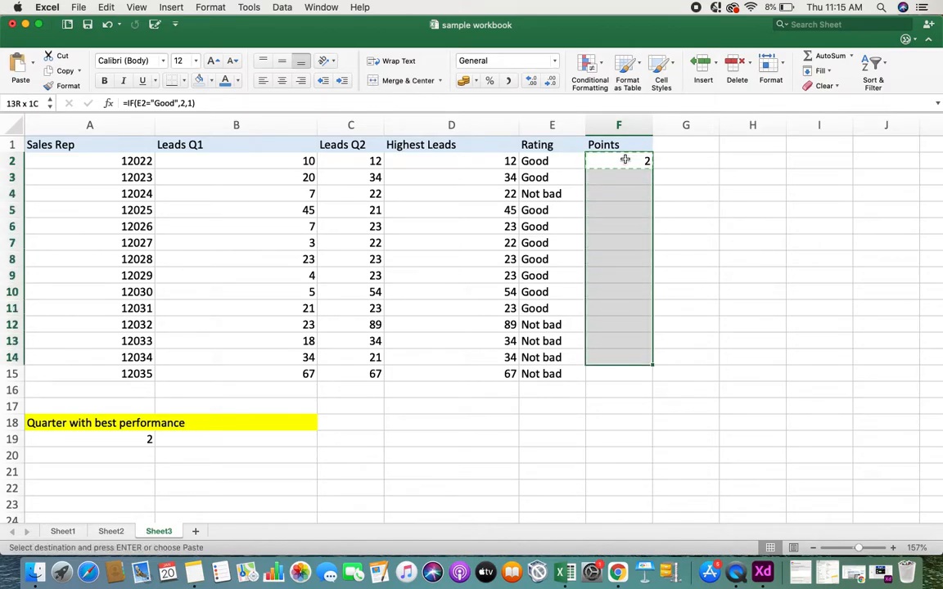
key(super+v)
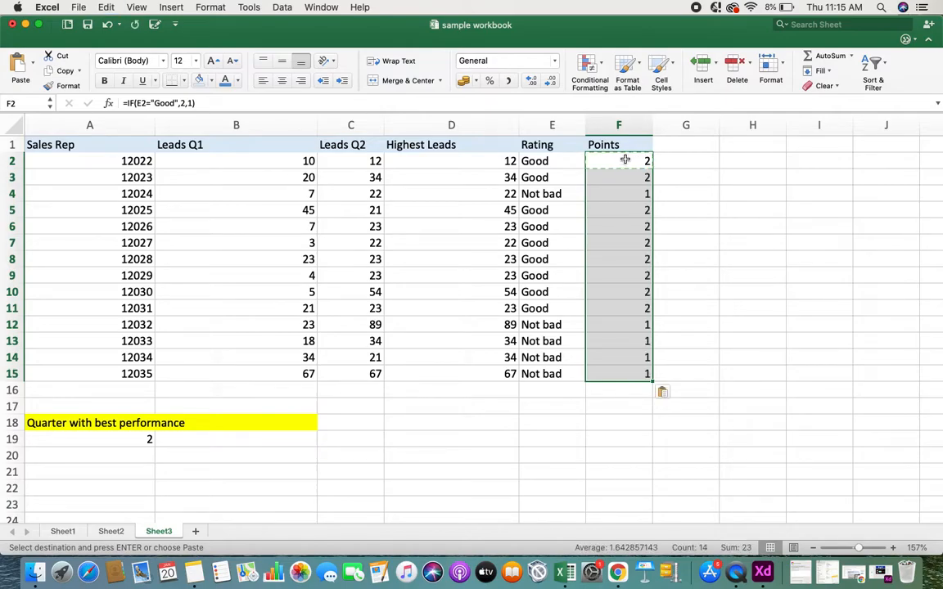
click(709, 196)
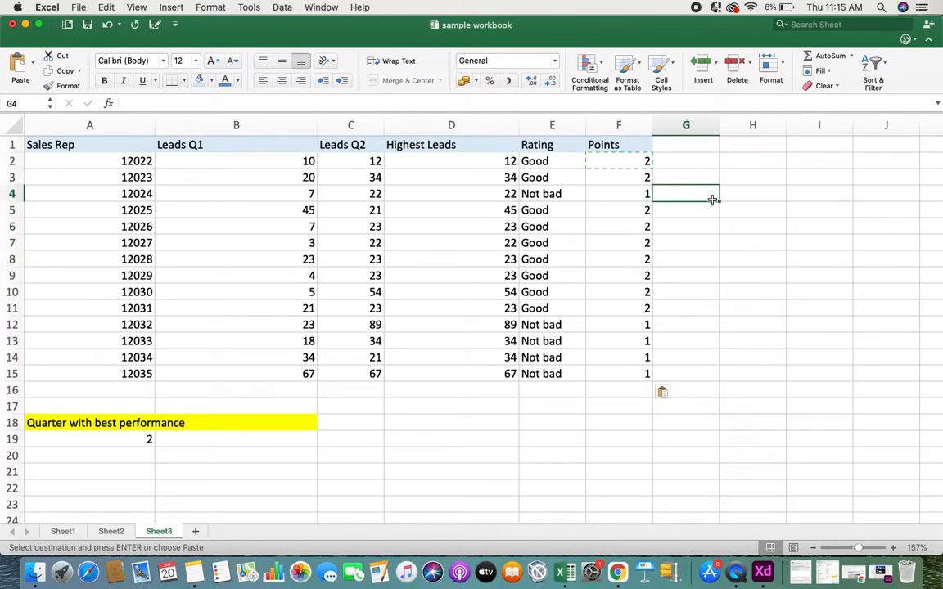
Compare the Points results in rows 3 and 4 with the Rating entries beside them.
click(576, 175)
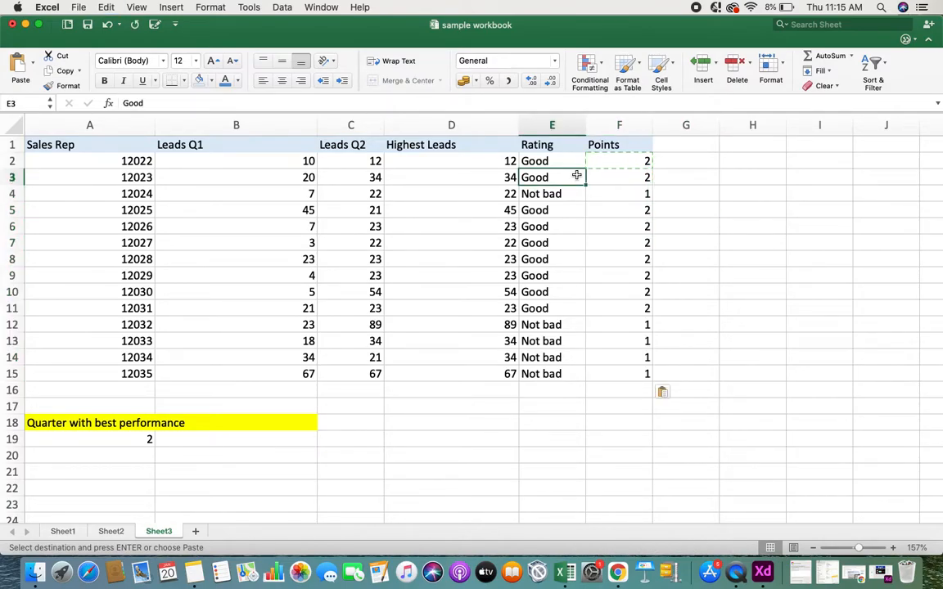
key(Right)
key(Down)
key(Left)
key(Right)
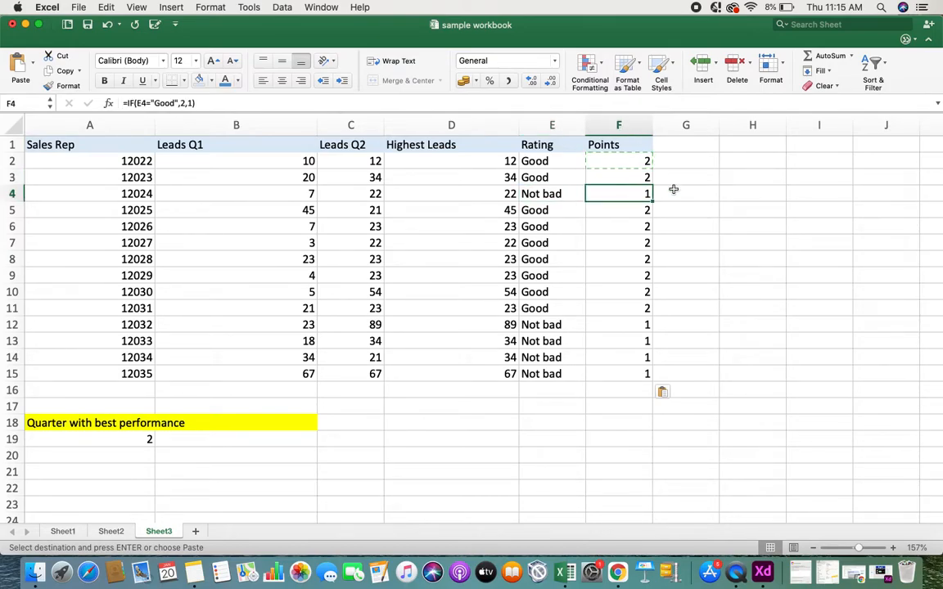
click(697, 208)
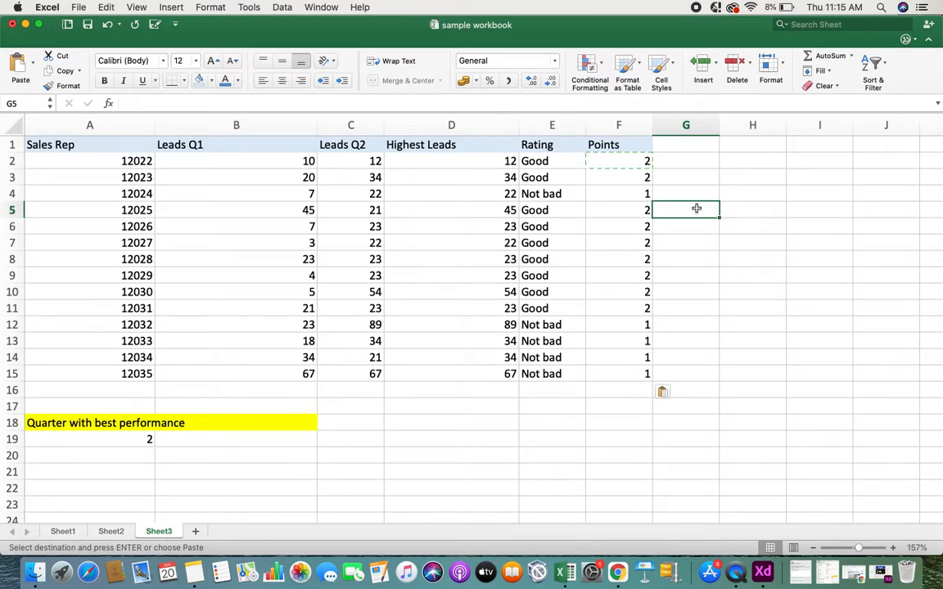
Clear the value in A19 beneath the "Quarter with best performance" heading.
scroll(696, 208, down, 2)
click(133, 407)
key(Delete)
scroll(133, 405, down, 1)
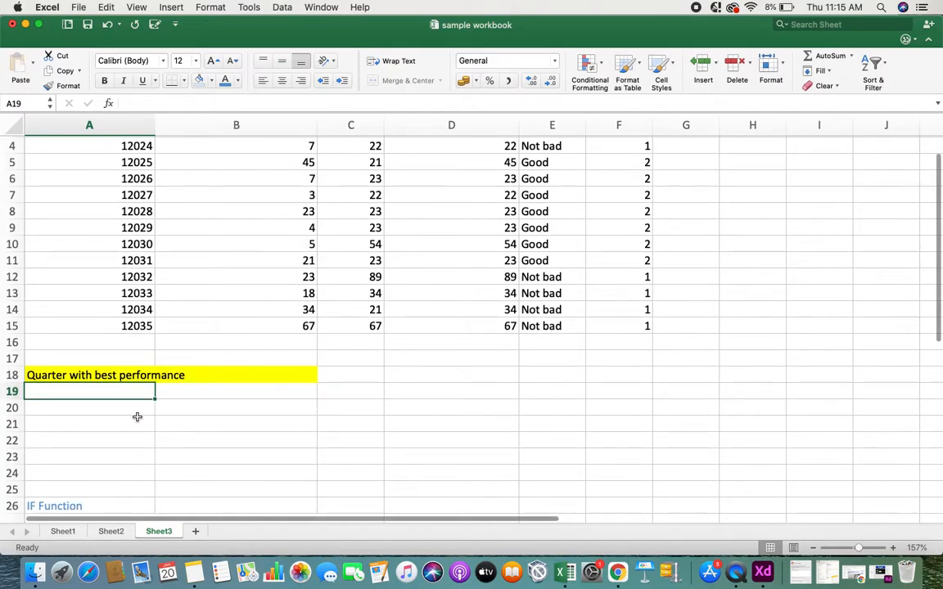
scroll(137, 417, up, 3)
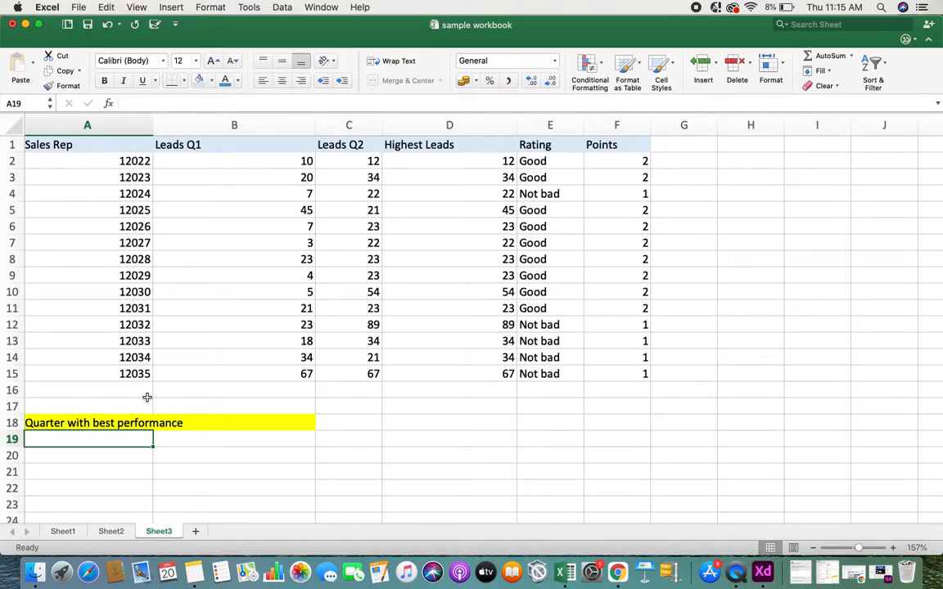
Enter =IF(SUM(B2:B15)>SUM(C2:C15),1,2) in A19 to return the quarter with more total leads.
click(263, 210)
key(Right)
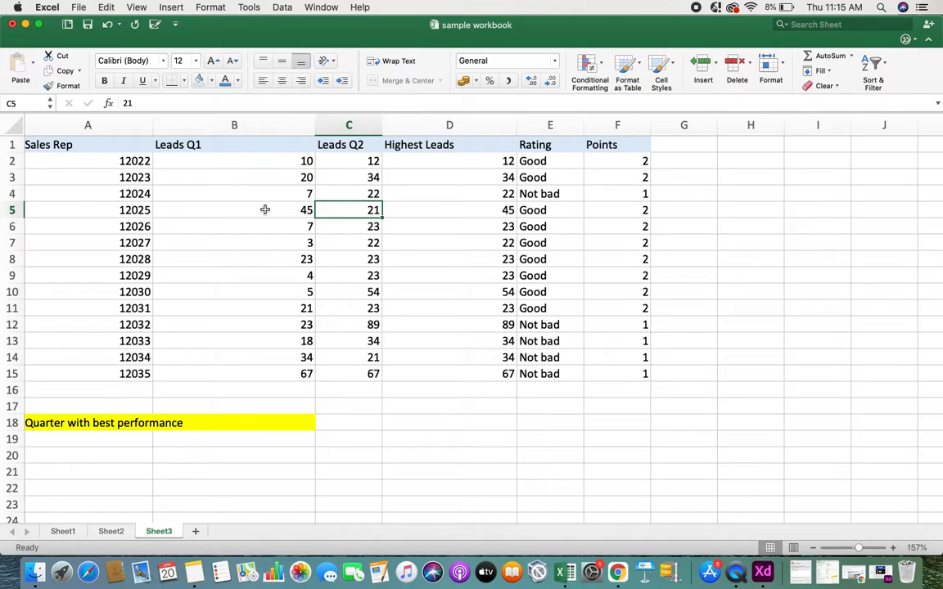
scroll(82, 400, down, 2)
double_click(76, 397)
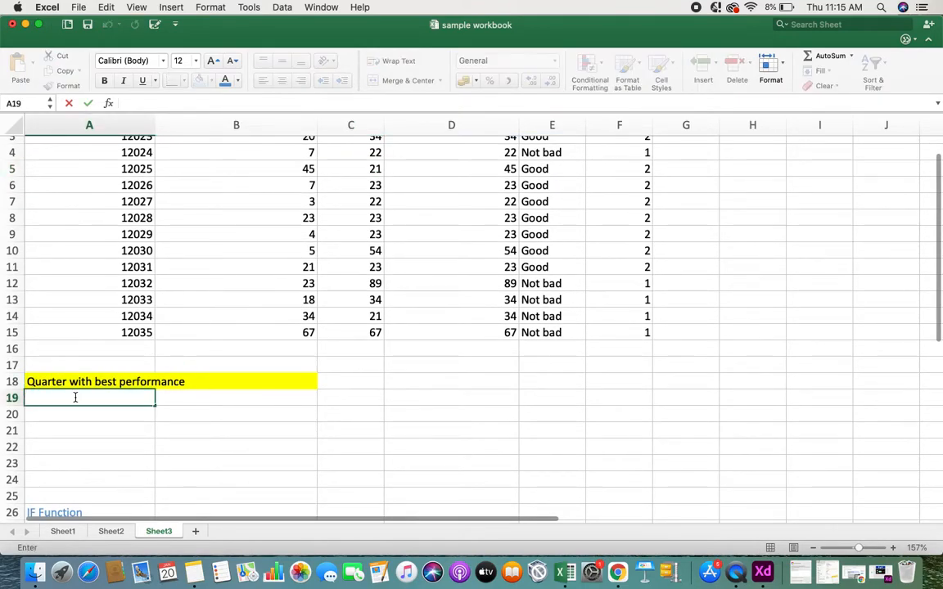
text(=if)
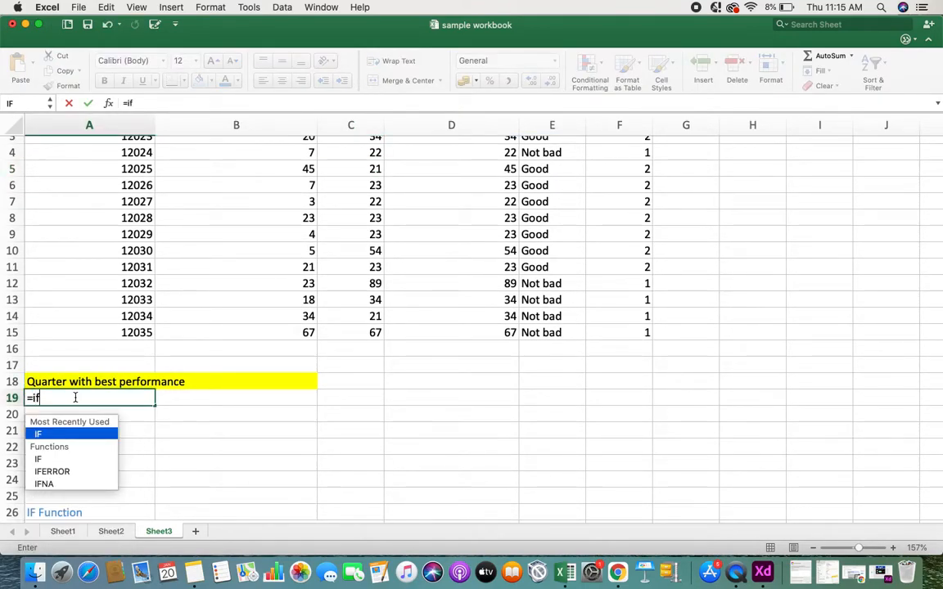
key(BackSpace)
key(BackSpace)
text(IF()
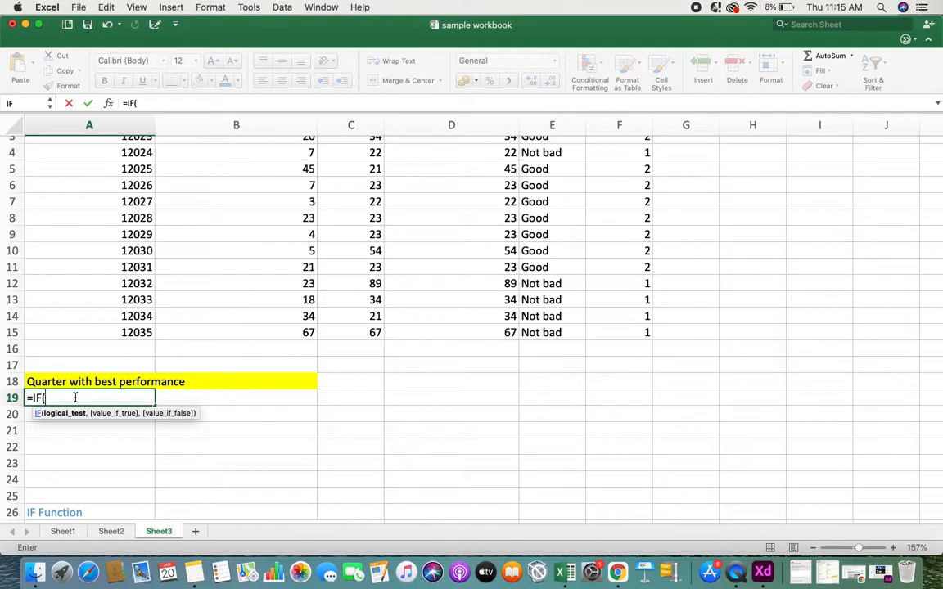
text(SUM)
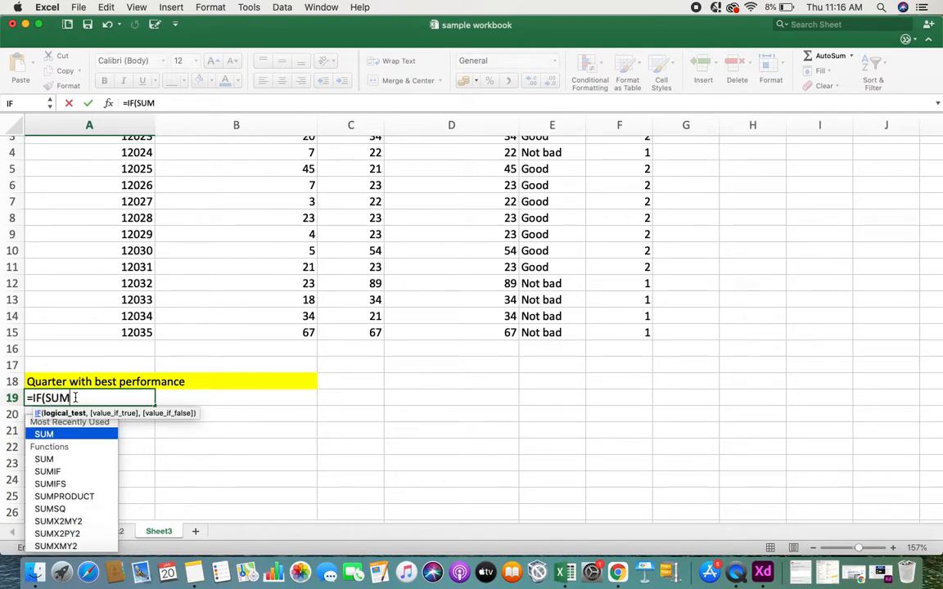
text(()
scroll(184, 339, up, 3)
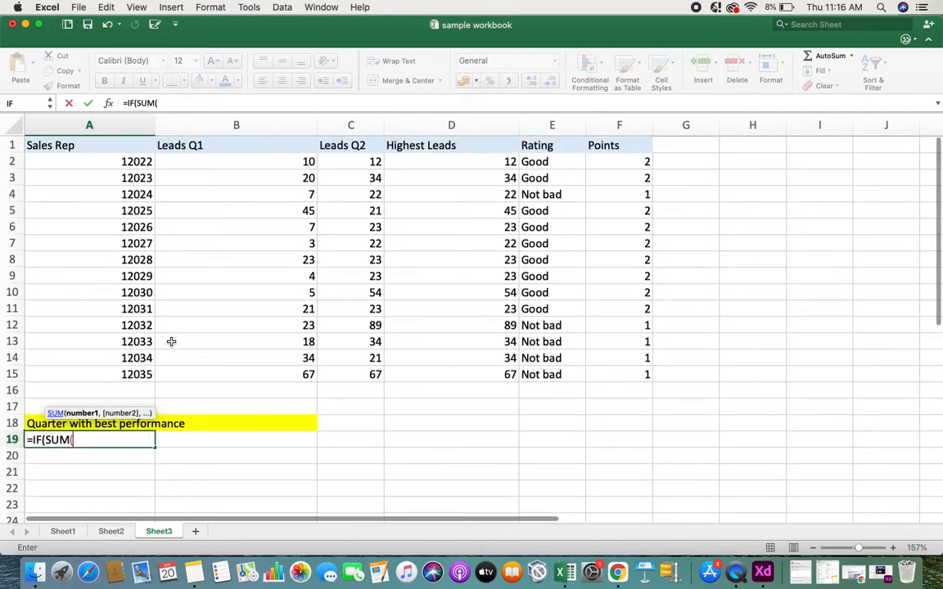
text(B)
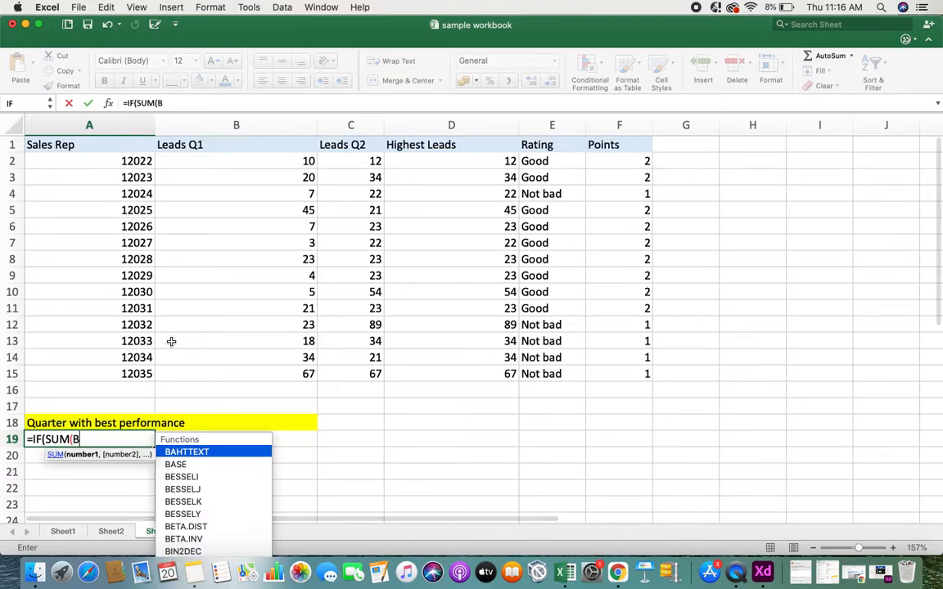
text(2:B15)
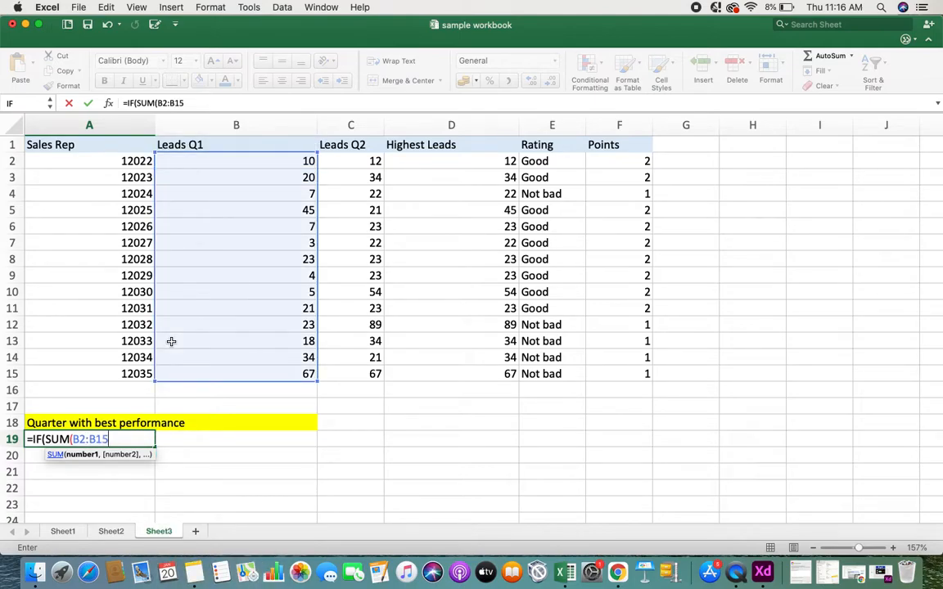
text())
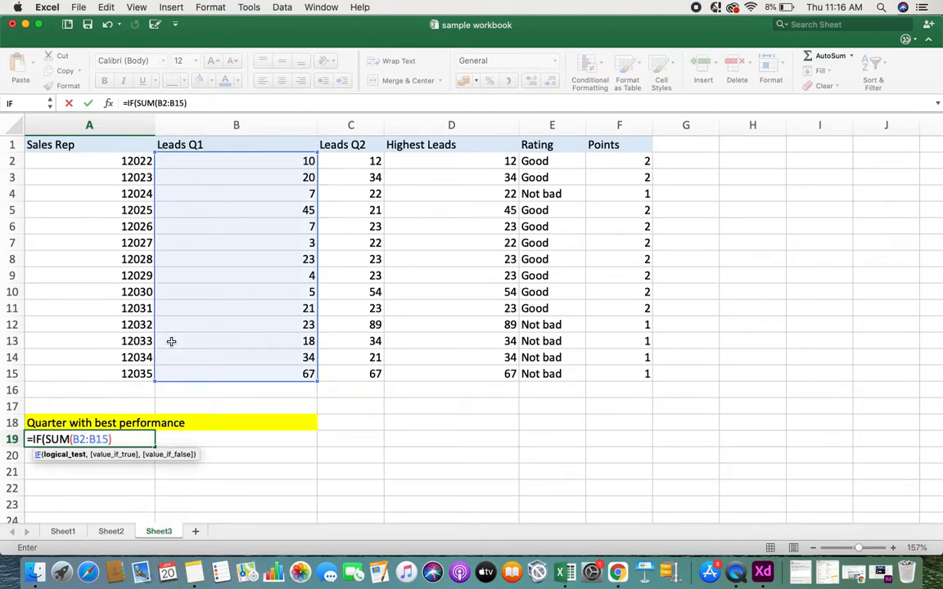
text(>SUM()
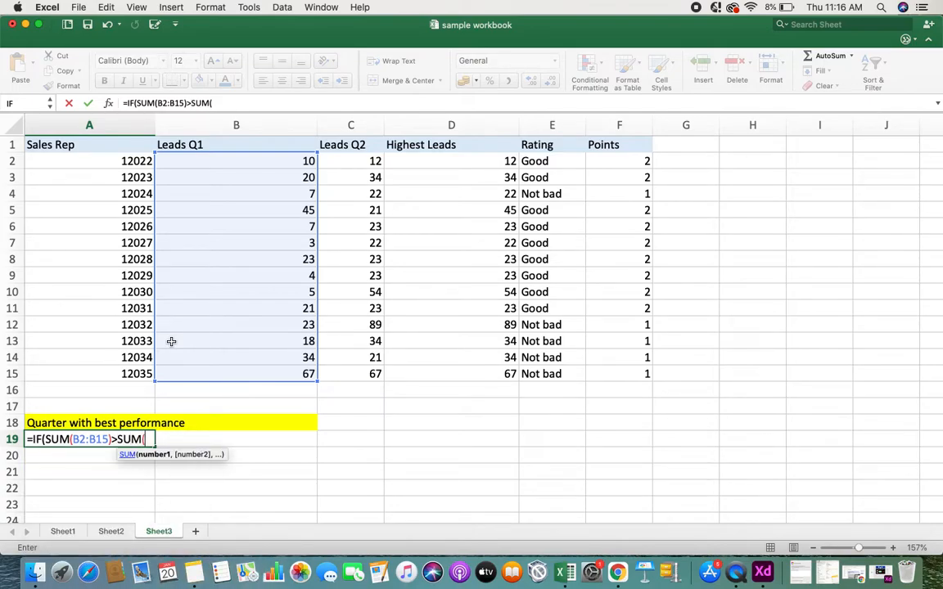
text(C2)
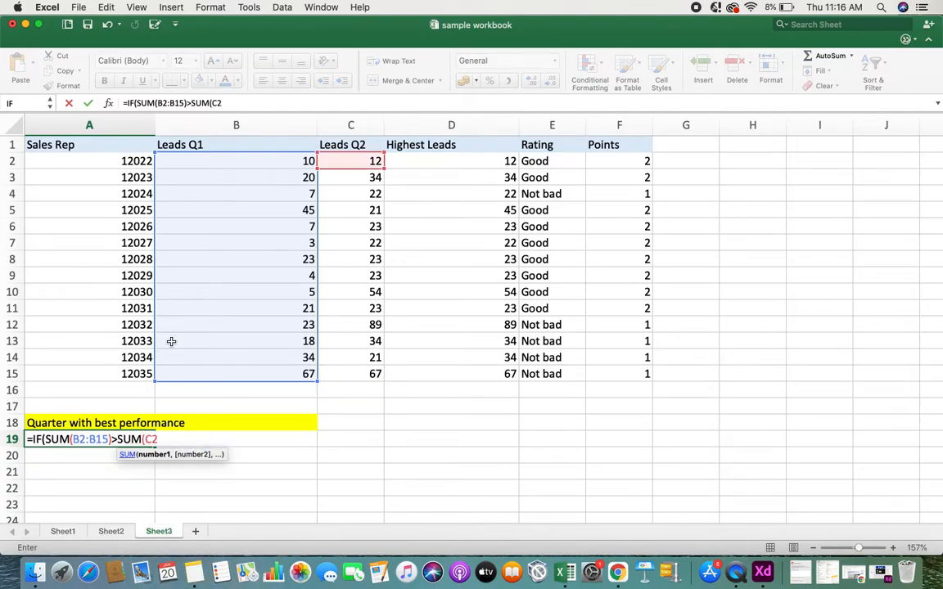
text(:C1)
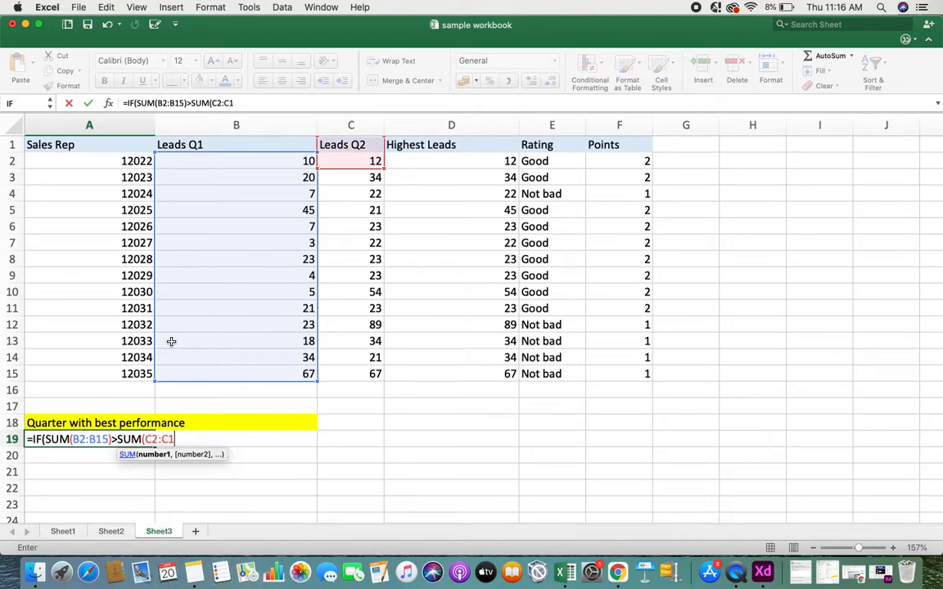
text(5),)
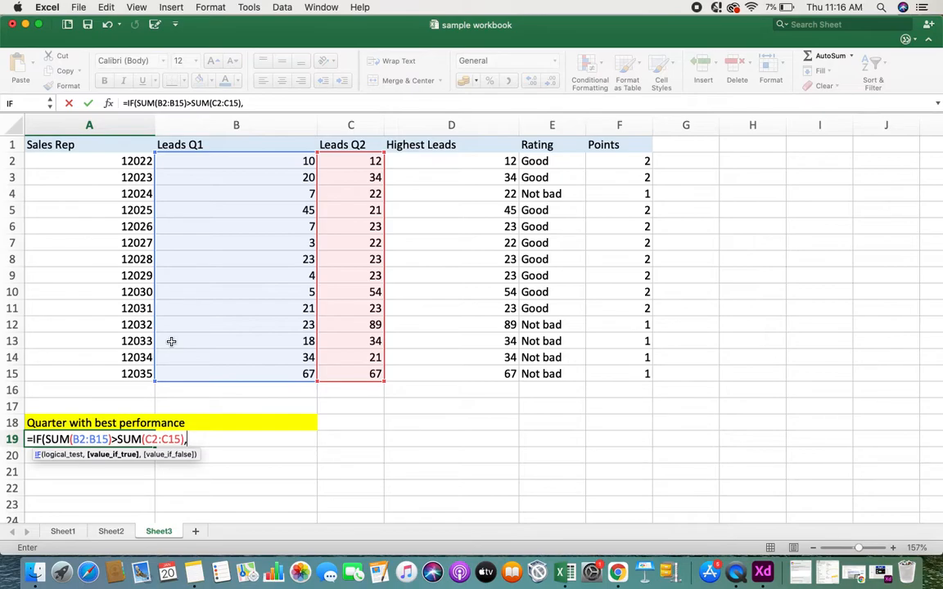
text(1,2)
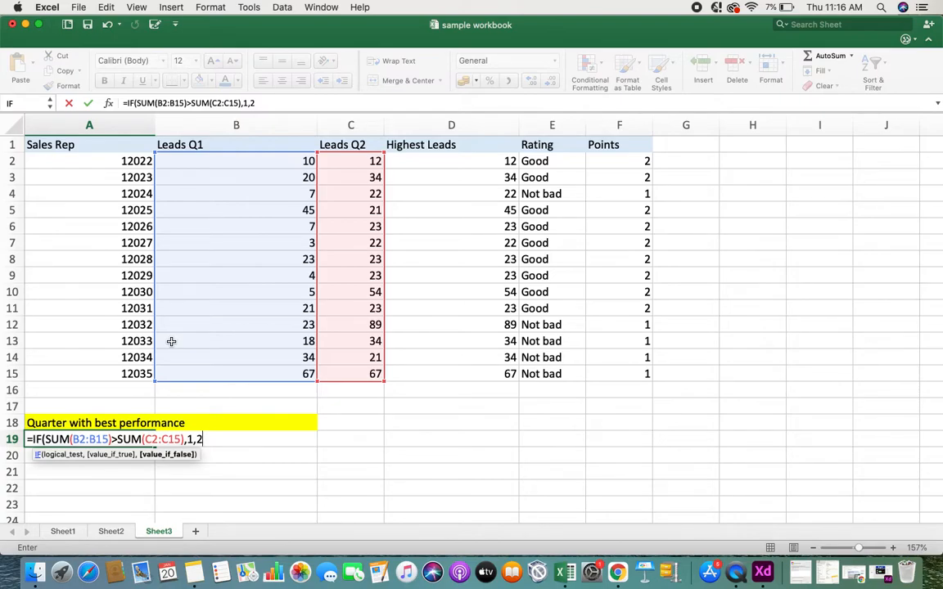
text())
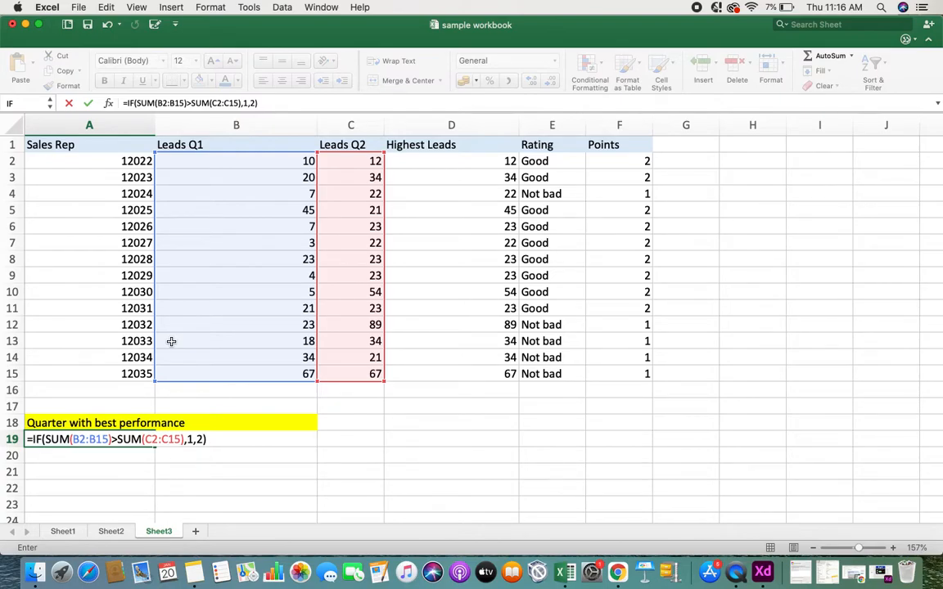
key(Return)
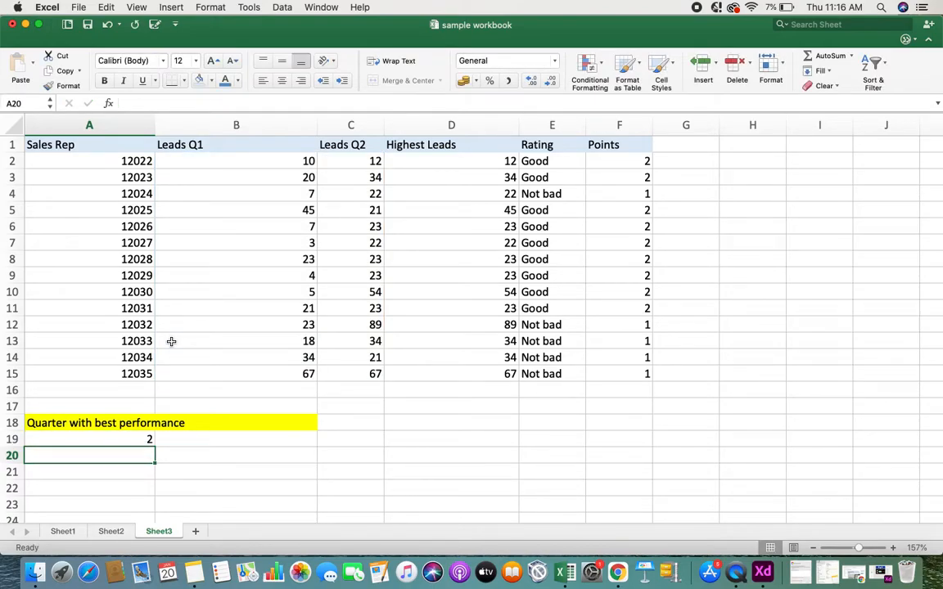
Add a legend beneath the best-performance result, with Q1=1 in A21 and Q2=2 in A22.
click(119, 435)
scroll(119, 435, down, 2)
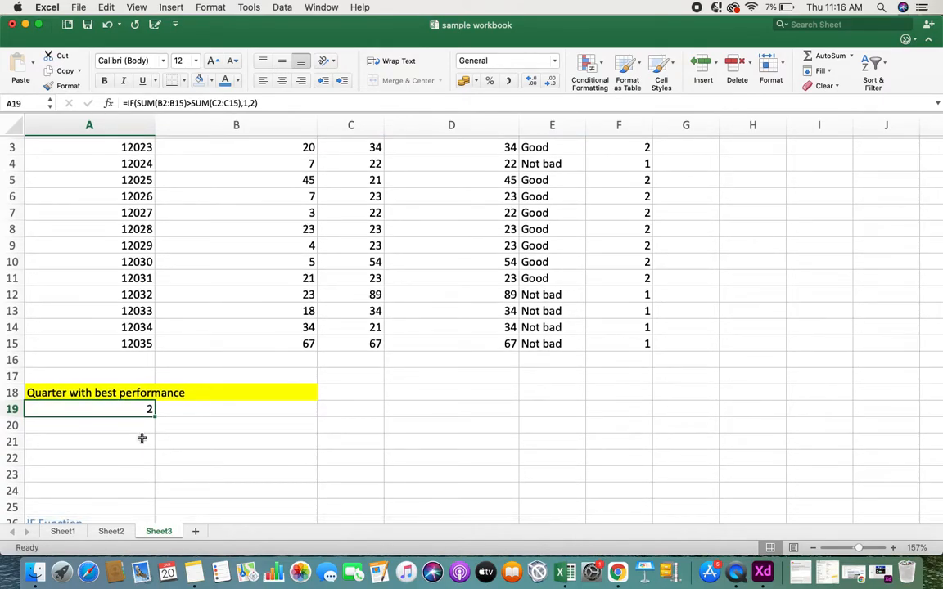
click(112, 442)
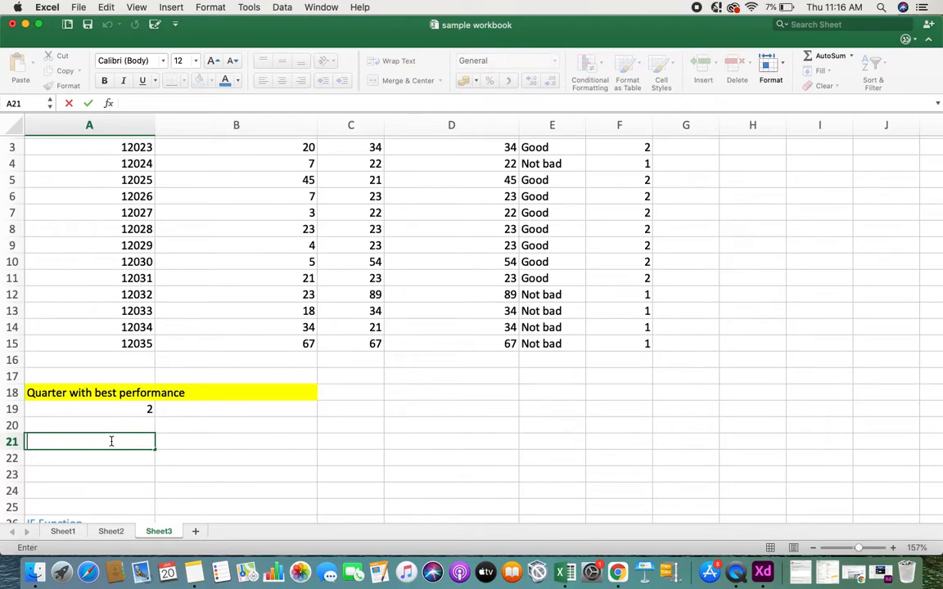
text(Q1=1)
key(Return)
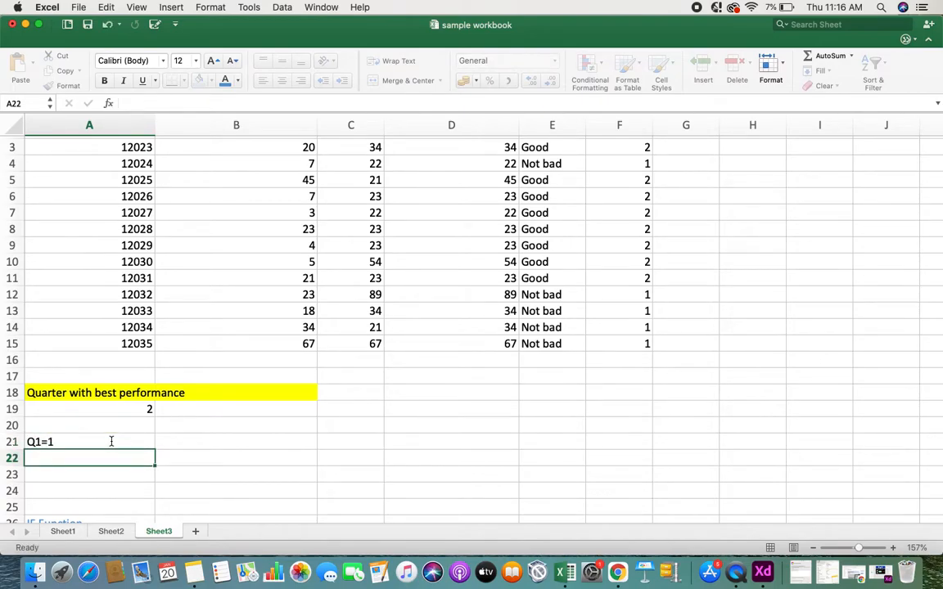
text(Q2=2)
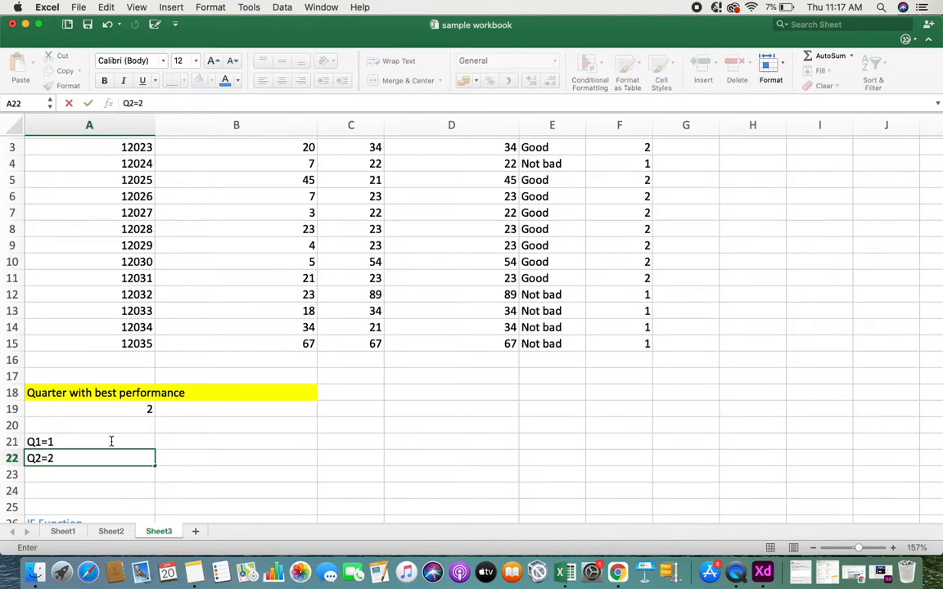
key(Return)
click(127, 410)
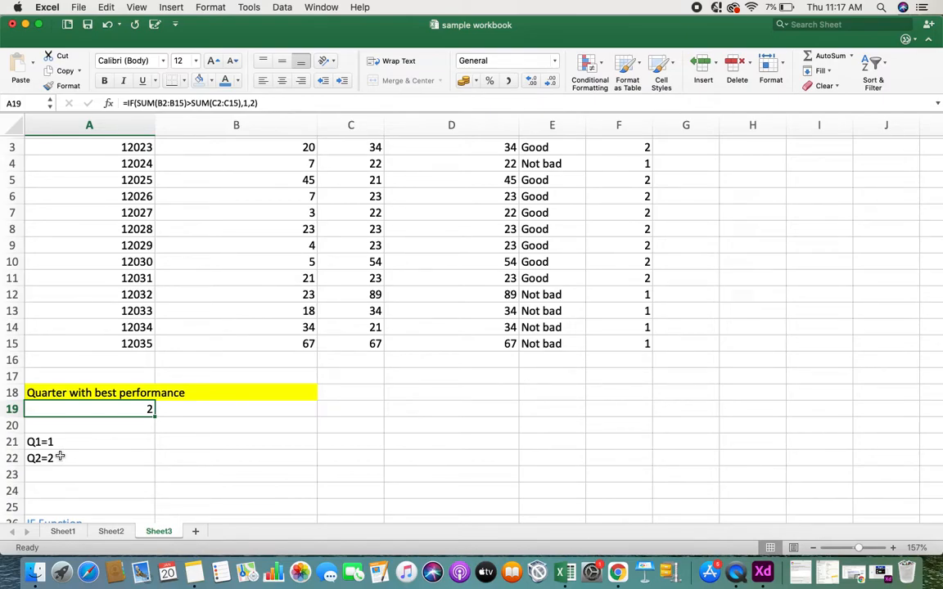
Total the Leads Q1 column in B16 with =SUM(B2:B15).
scroll(60, 457, up, 2)
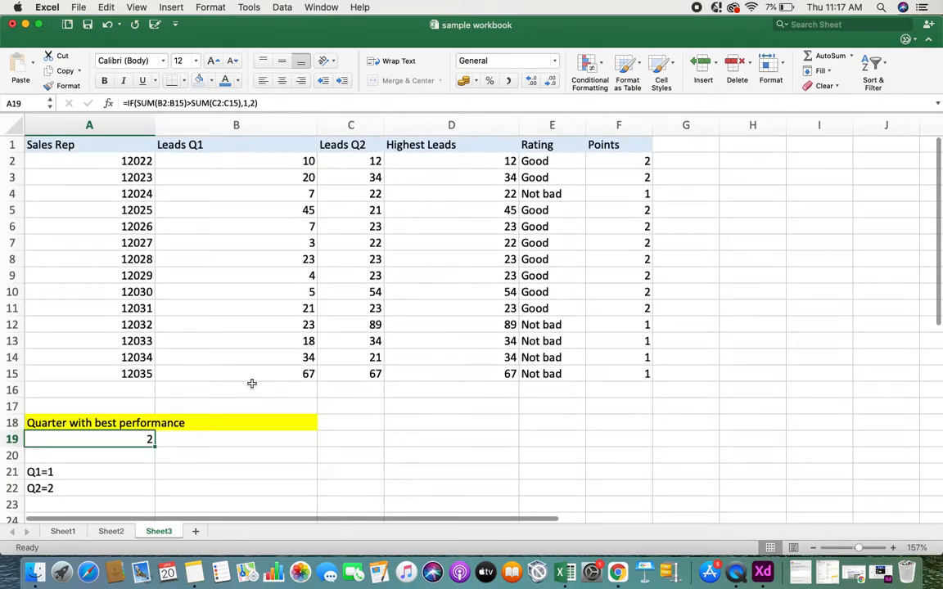
double_click(250, 384)
text(=)
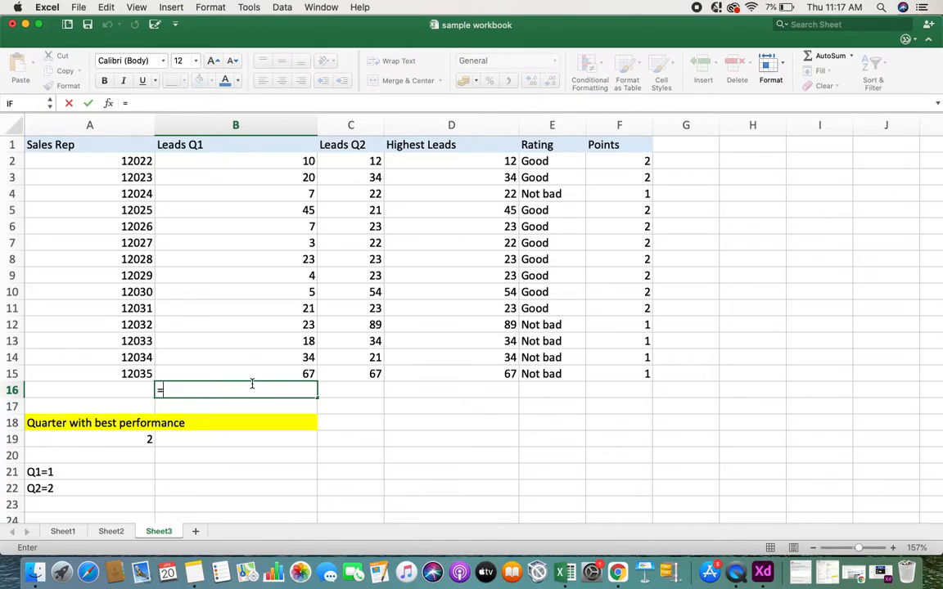
text(SUM()
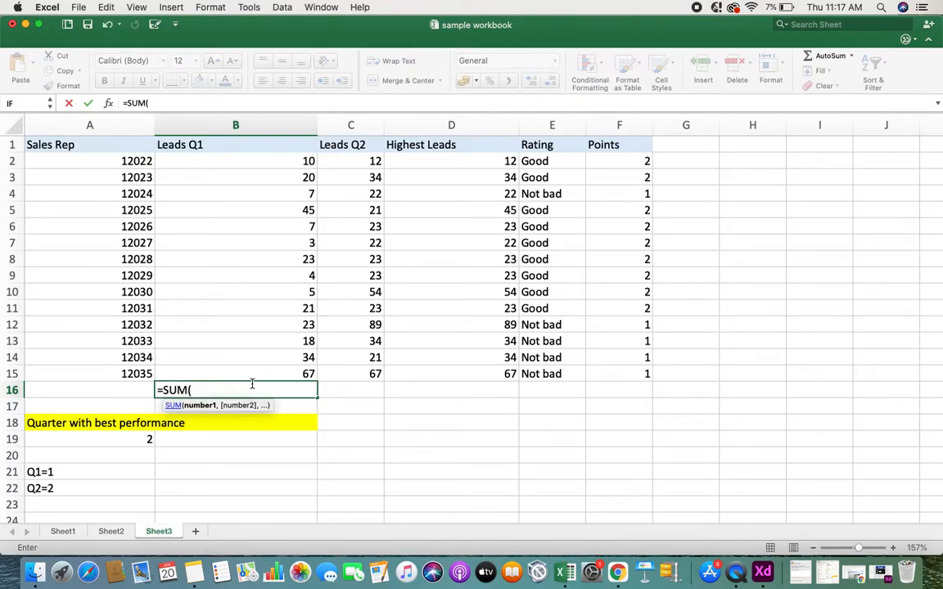
text(B2:B)
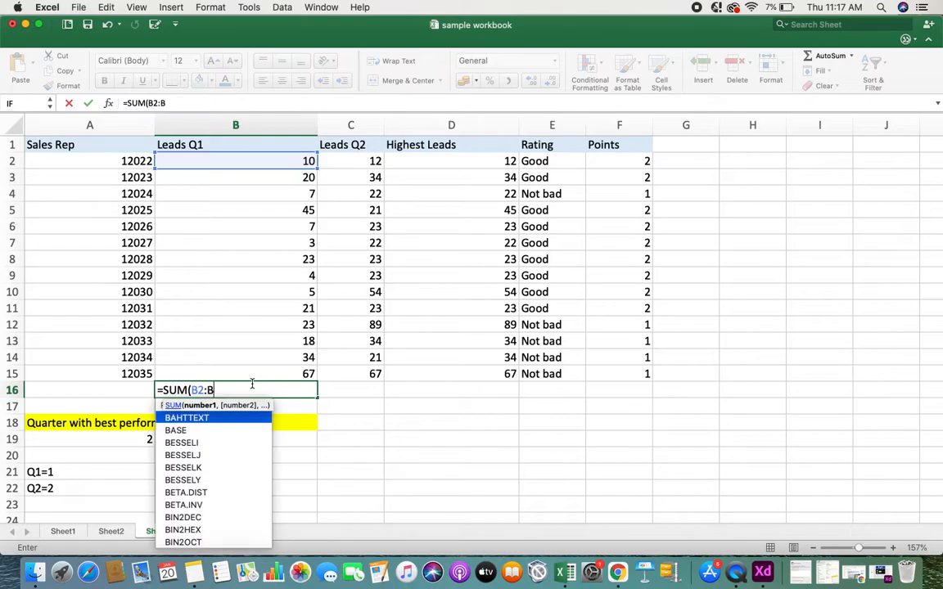
text(15))
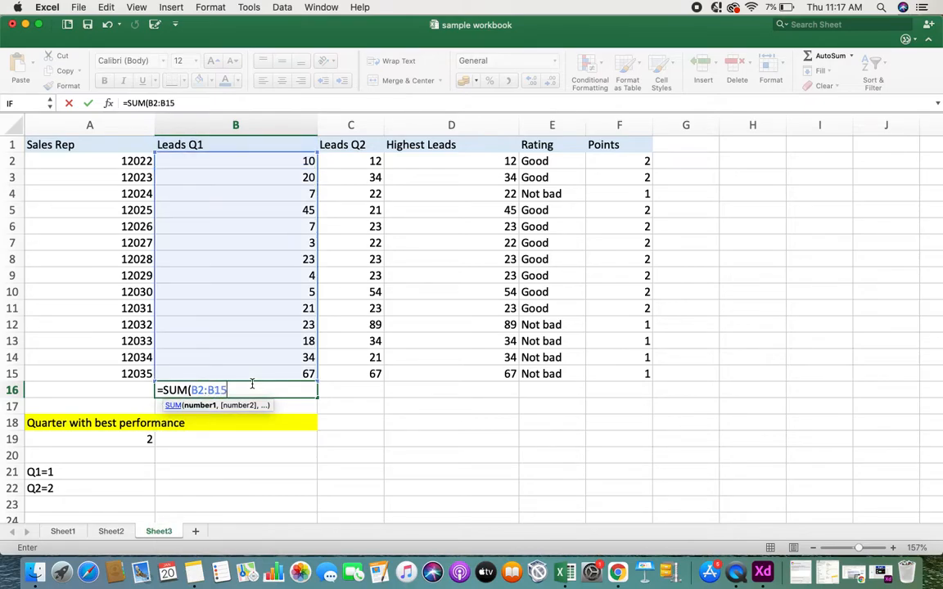
key(Return)
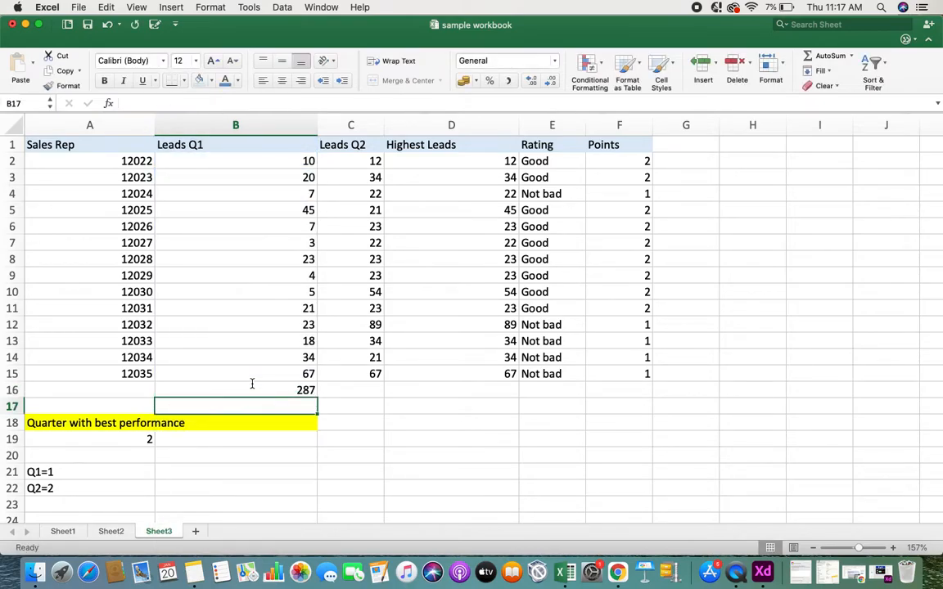
Copy the SUM formula from B16 to C16 to total Leads Q2, and check the totals against A19.
click(349, 388)
double_click(350, 388)
click(305, 390)
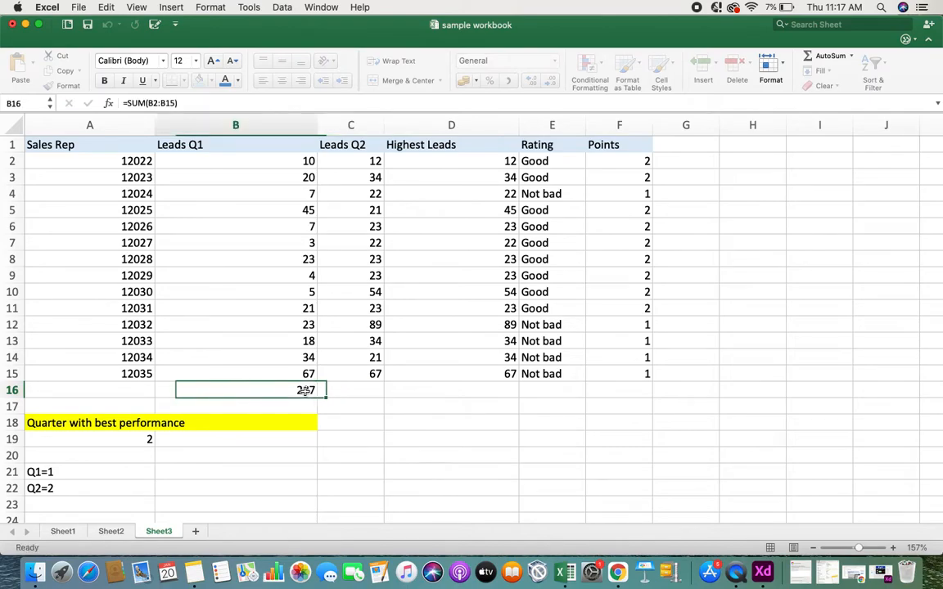
key(super+c)
key(Right)
key(super+v)
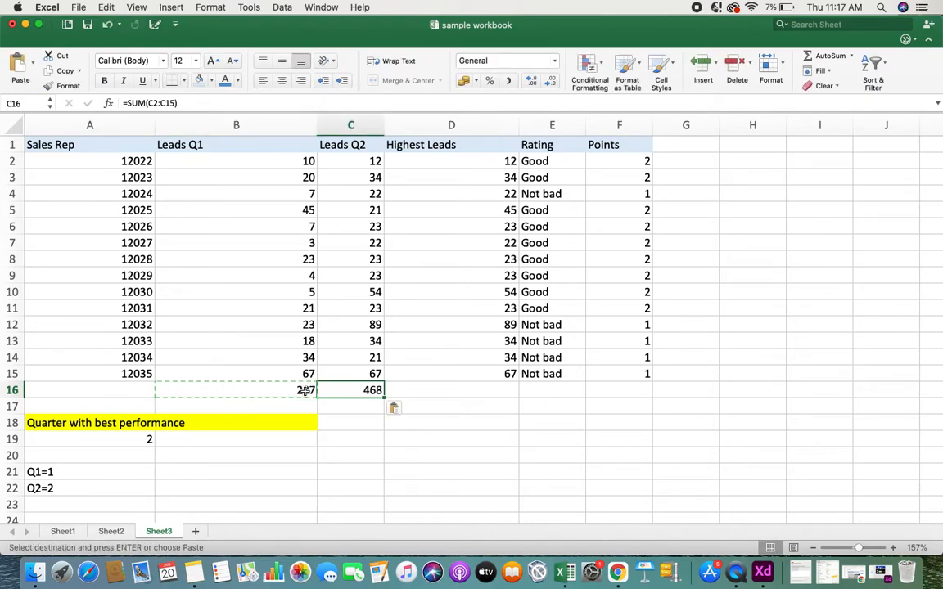
click(533, 459)
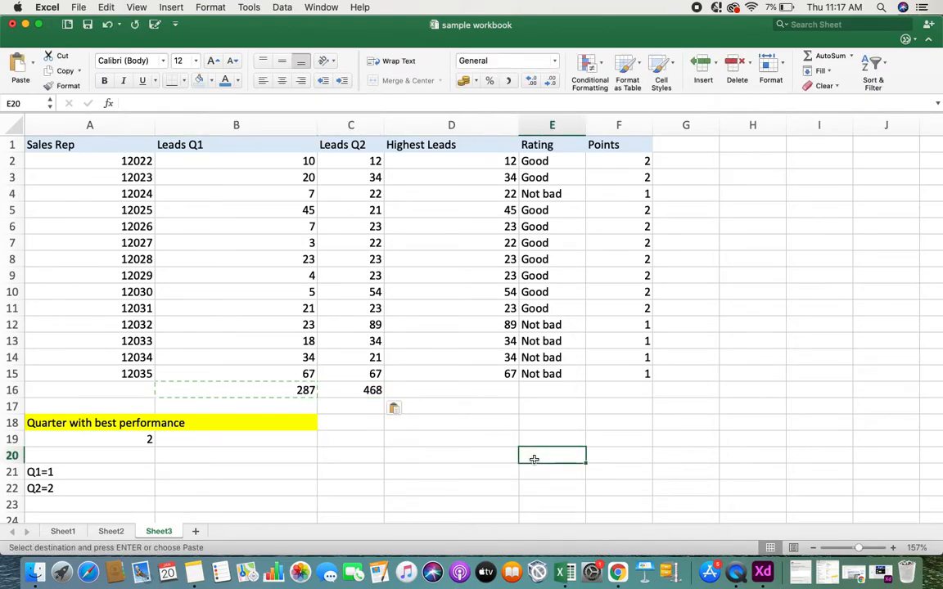
click(147, 439)
click(367, 458)
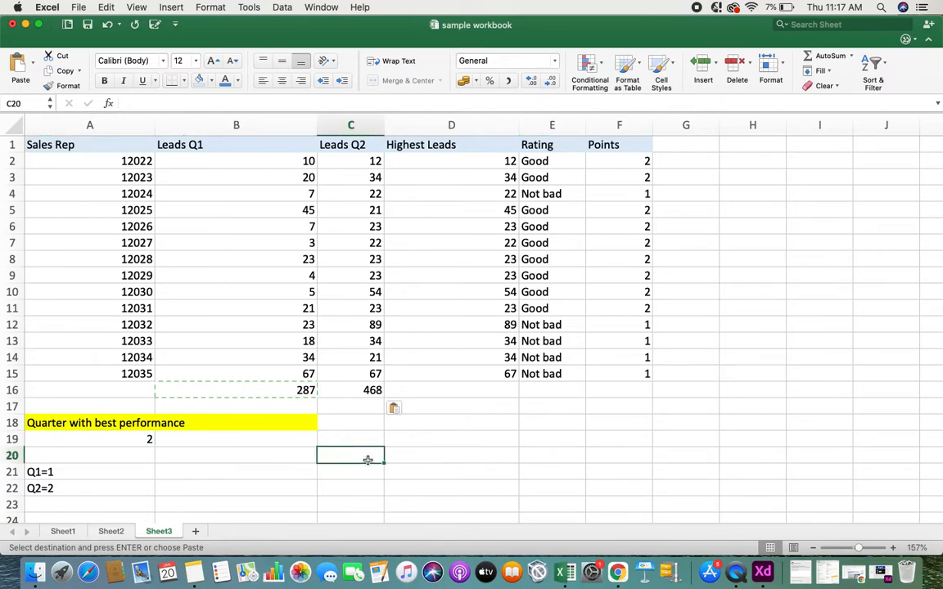